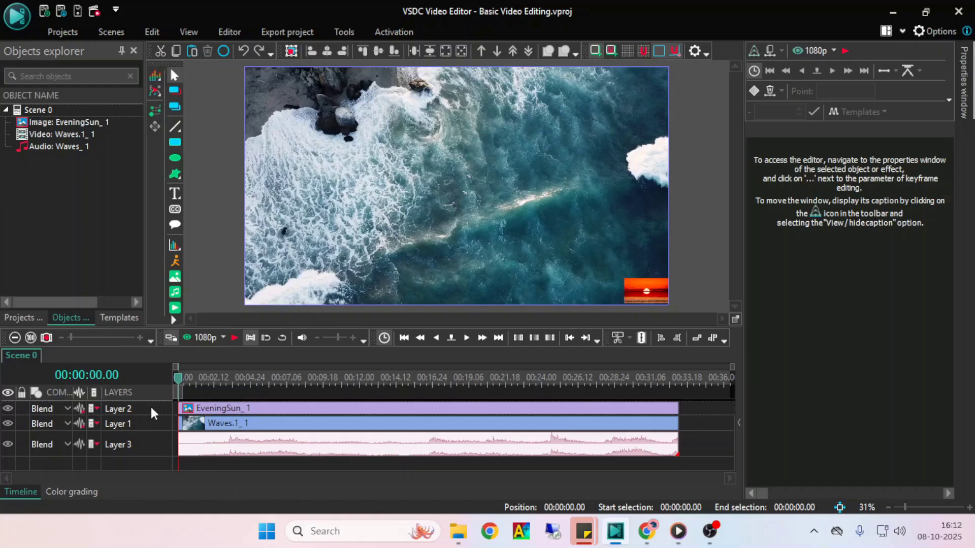
Step: Shift the EveningSun image, Waves video and Waves audio clips together so they start about 3 seconds into the timeline
drag(151, 409, 151, 445)
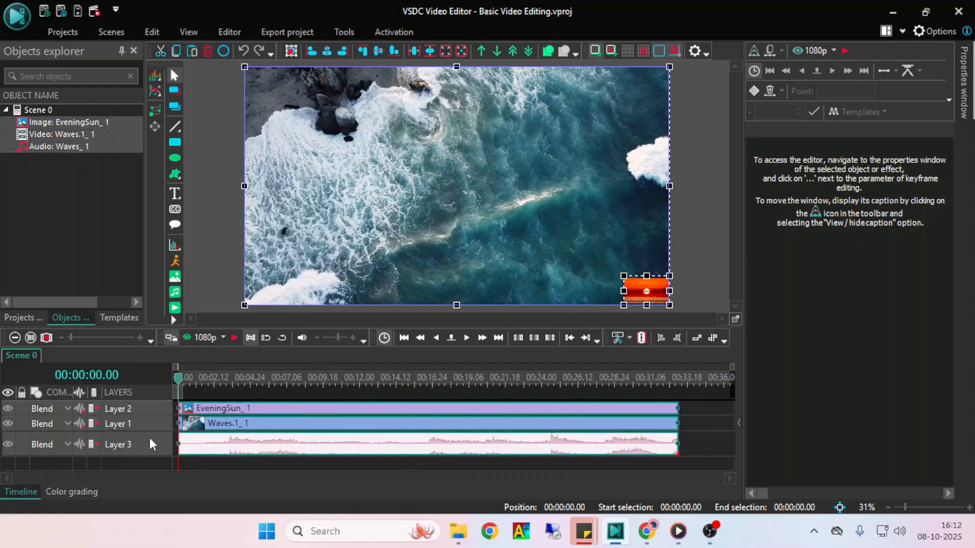
click(245, 428)
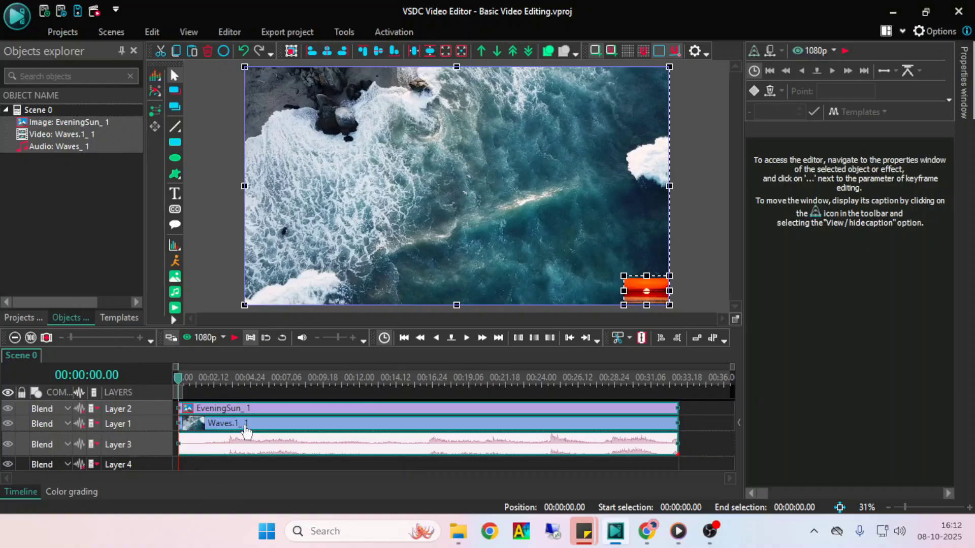
drag(245, 430, 293, 432)
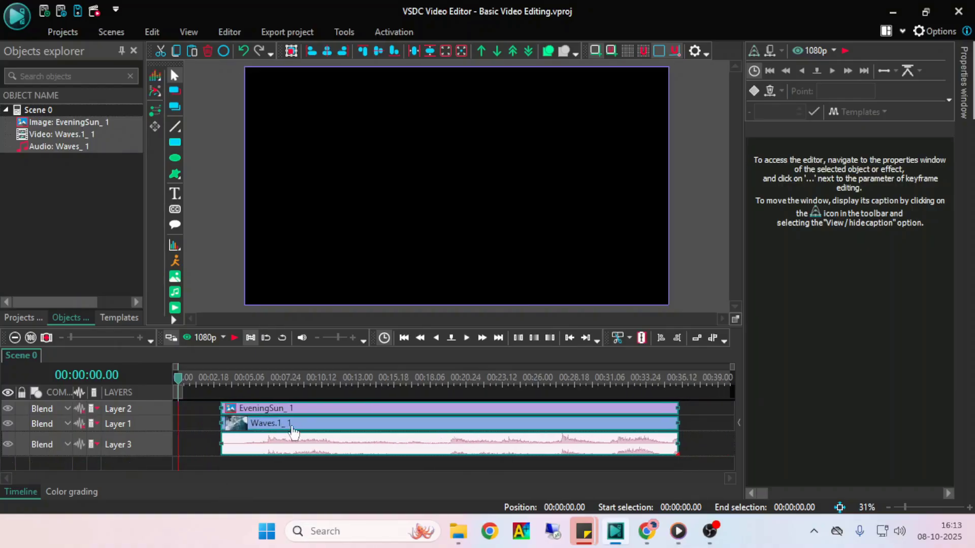
click(205, 421)
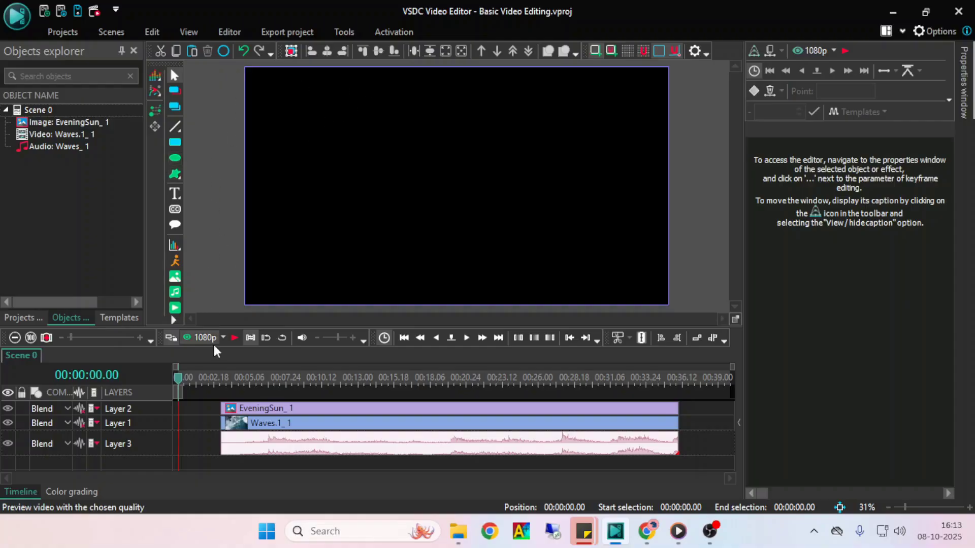
click(222, 29)
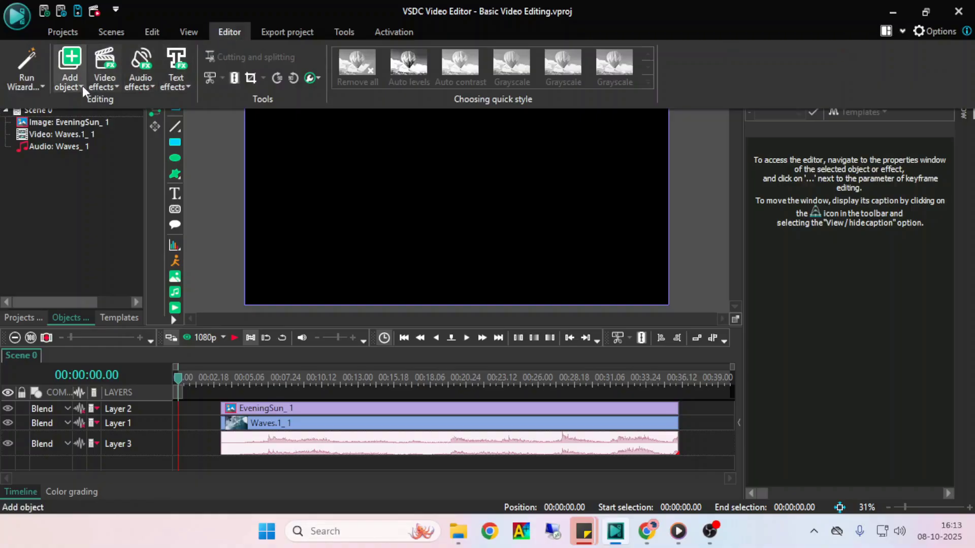
click(82, 87)
mouse_move(72, 202)
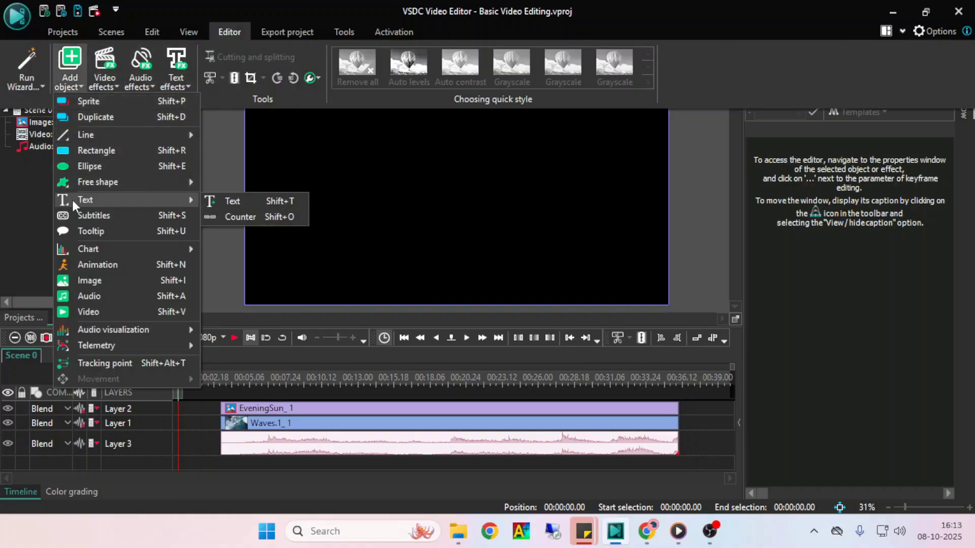
click(240, 202)
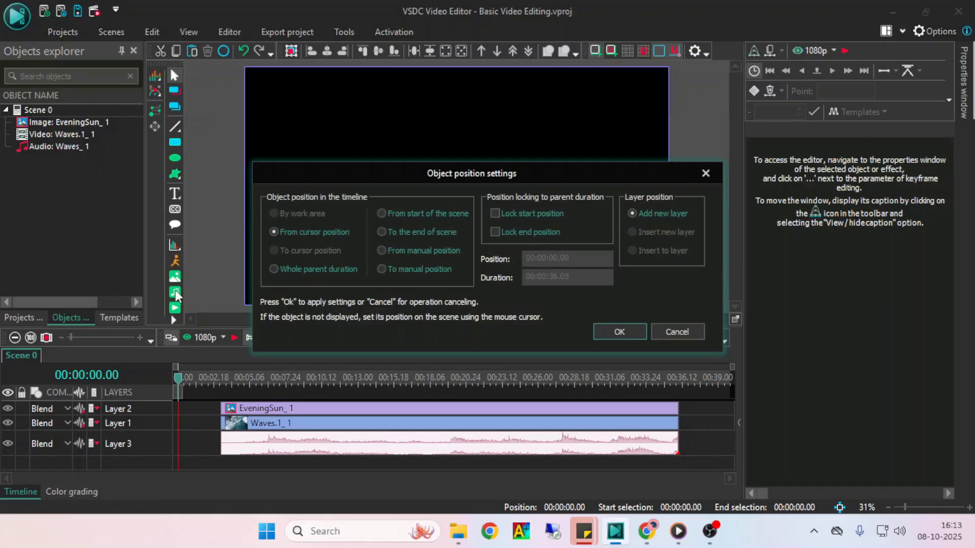
click(669, 332)
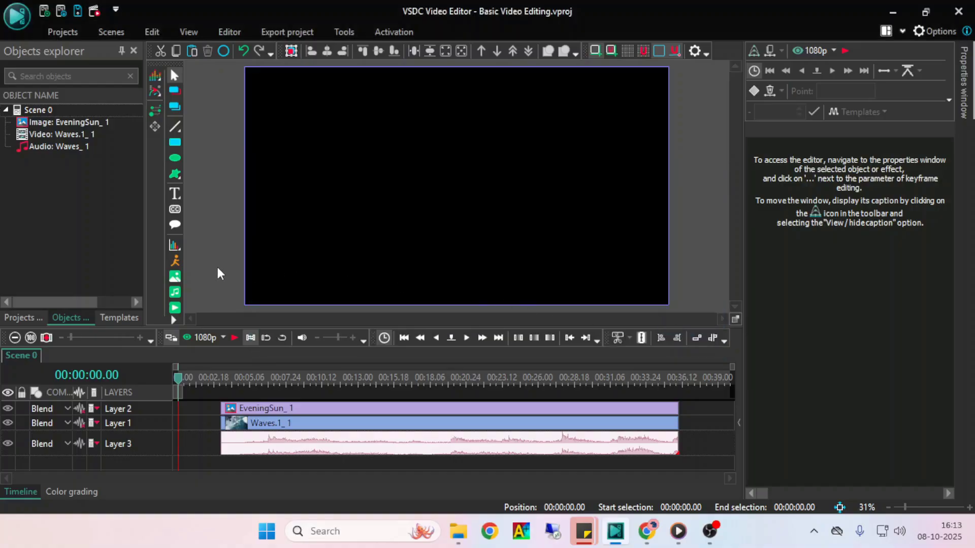
Step: Add a text object from the cursor position on a new layer, drawing its box across the frame's full width slightly above the middle
click(176, 195)
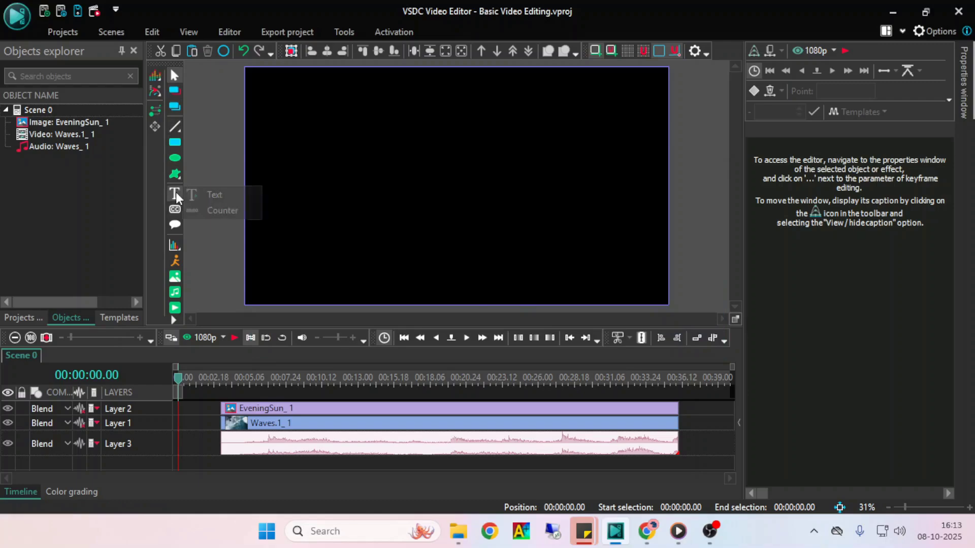
click(214, 196)
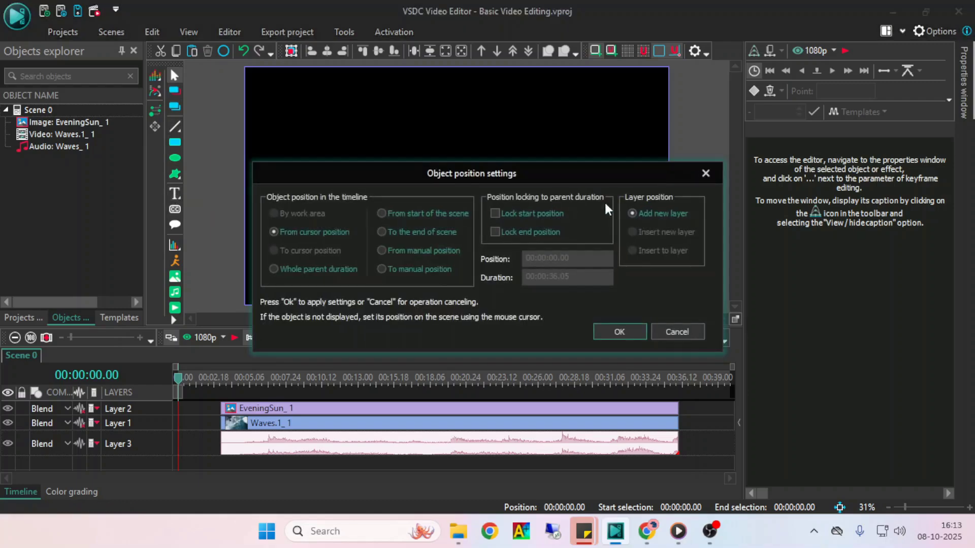
click(618, 331)
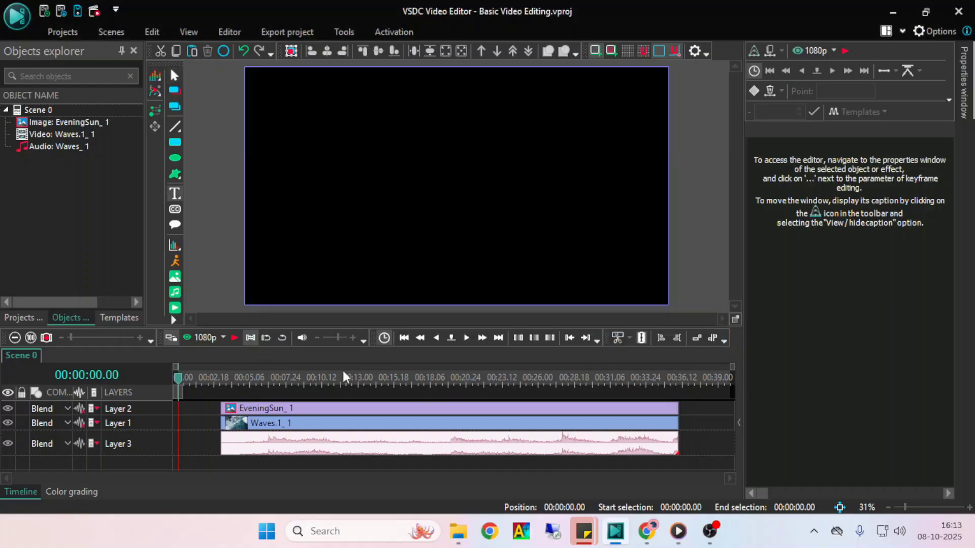
click(246, 154)
drag(247, 155, 666, 190)
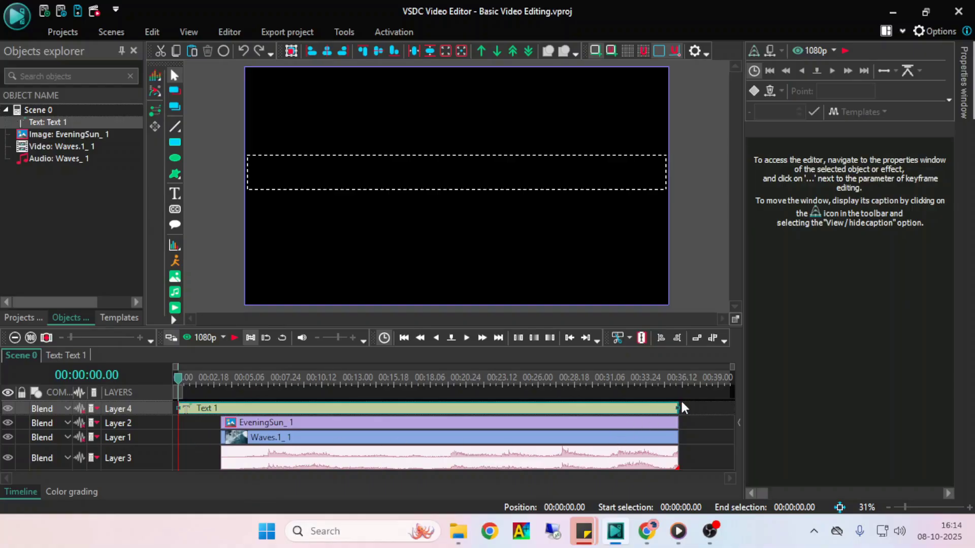
Step: Shorten the text clip to about 1 second so it ends before the other clips start
drag(676, 406, 189, 422)
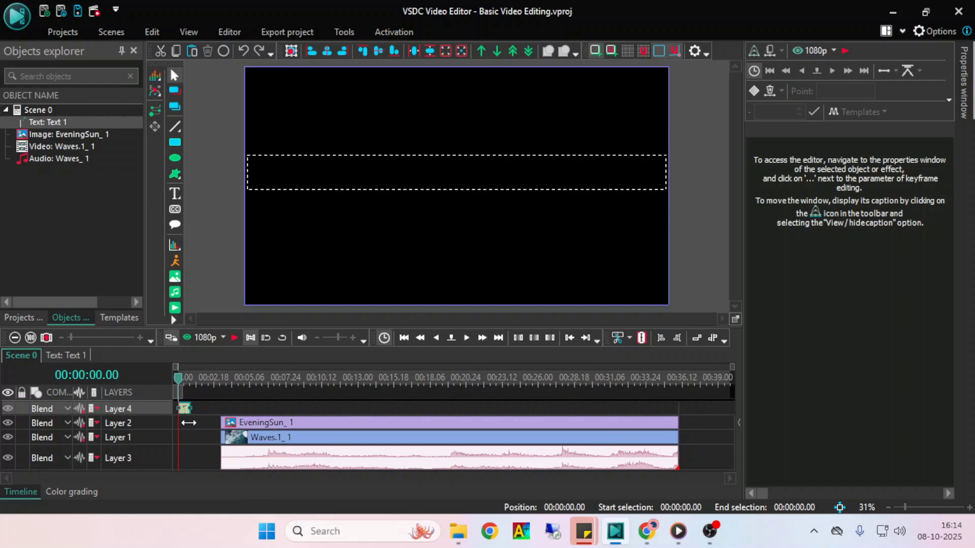
click(182, 378)
drag(189, 409, 195, 409)
click(188, 409)
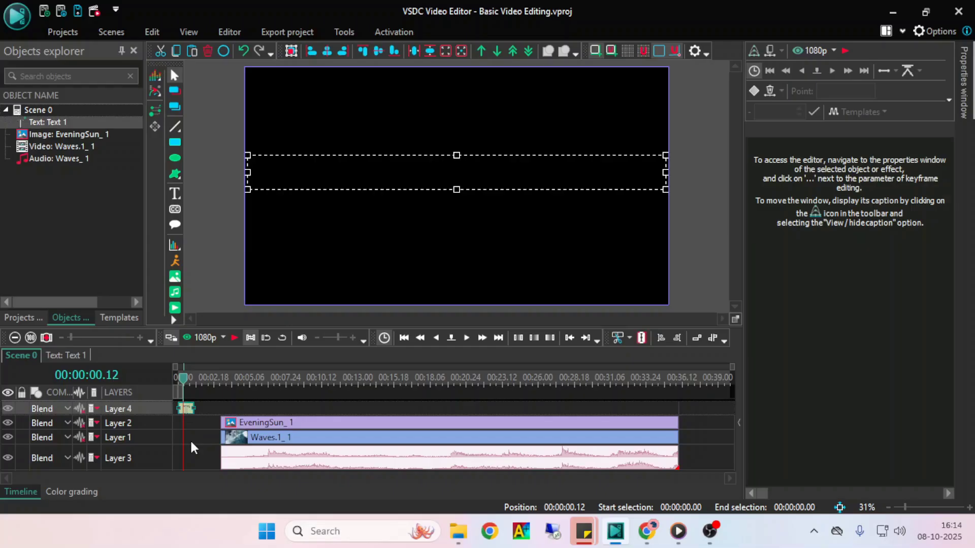
Step: Check the image, video and audio clips by scrubbing to about 5 seconds and back to the gap before them
click(252, 425)
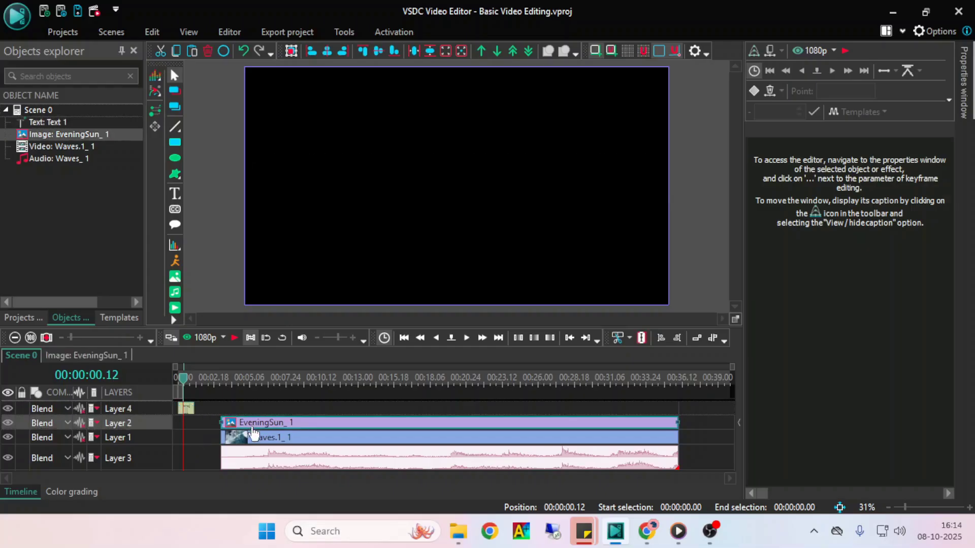
click(253, 440)
click(251, 457)
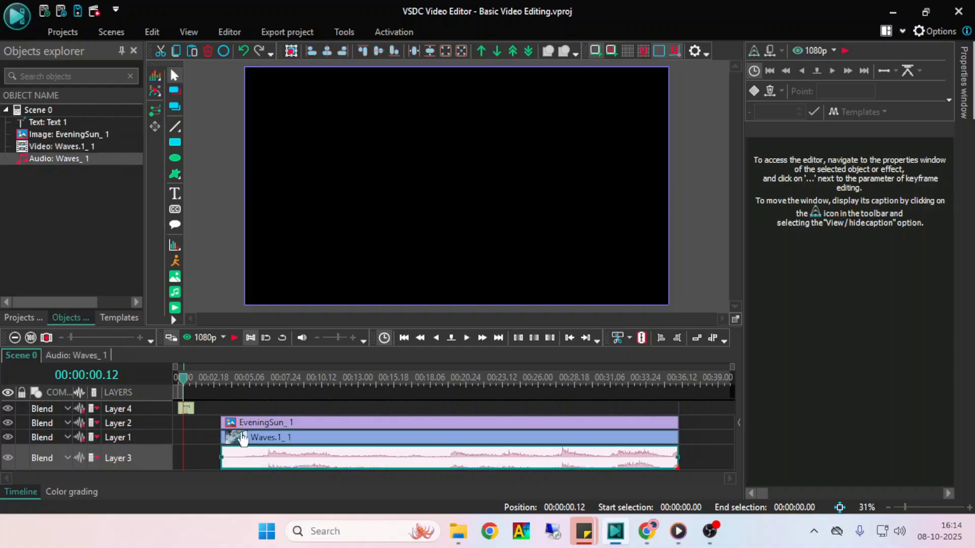
drag(188, 381, 252, 384)
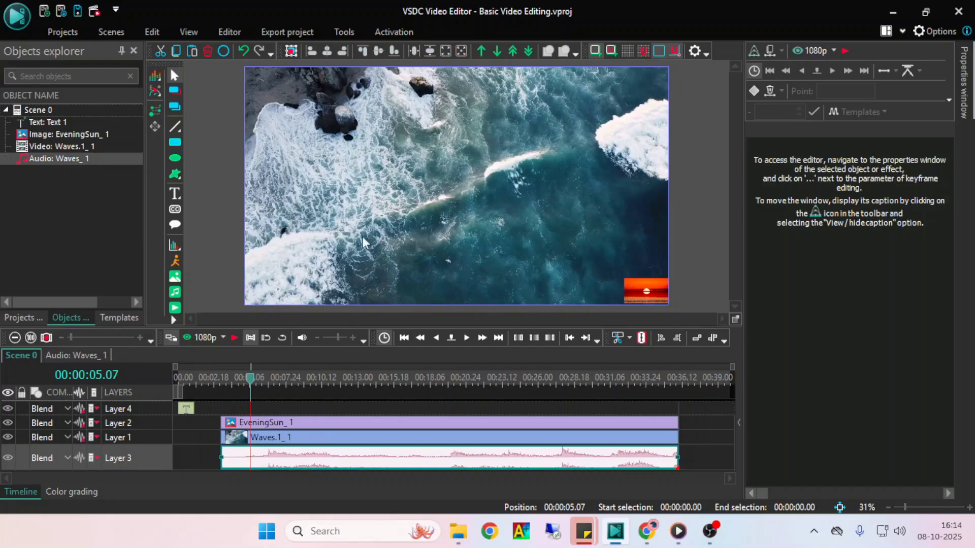
drag(254, 390, 210, 437)
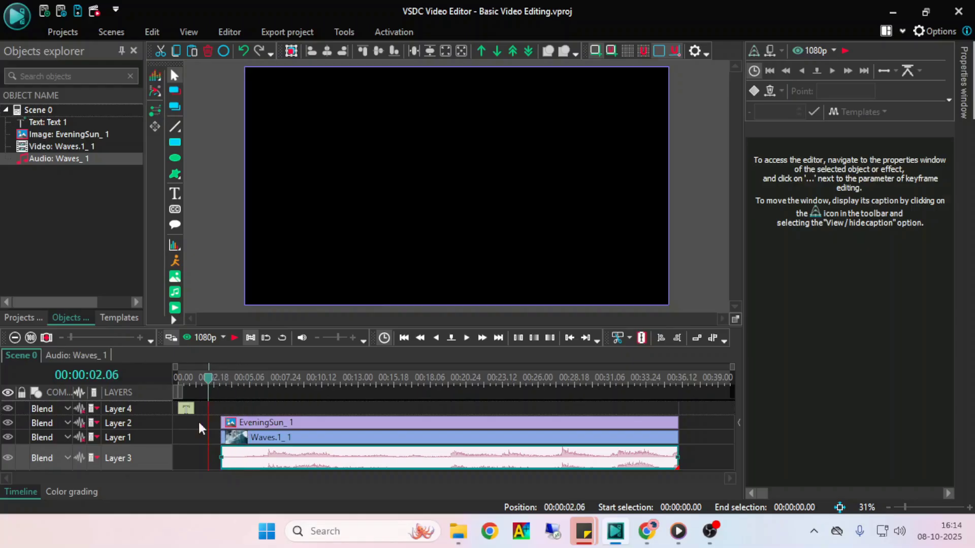
Step: Scrub between the text clip and the empty gap after it to examine when the text box is displayed
click(186, 408)
drag(207, 380, 187, 418)
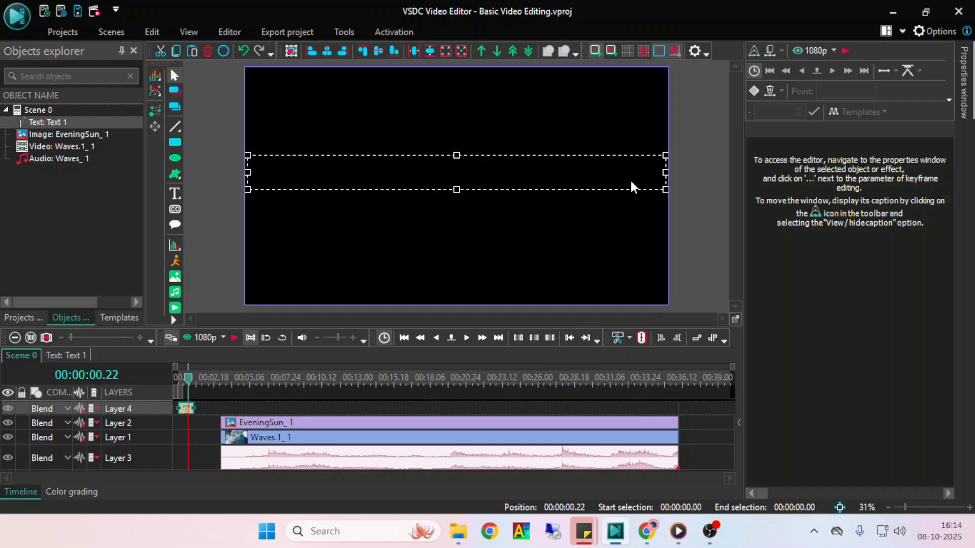
click(202, 425)
drag(188, 379, 212, 382)
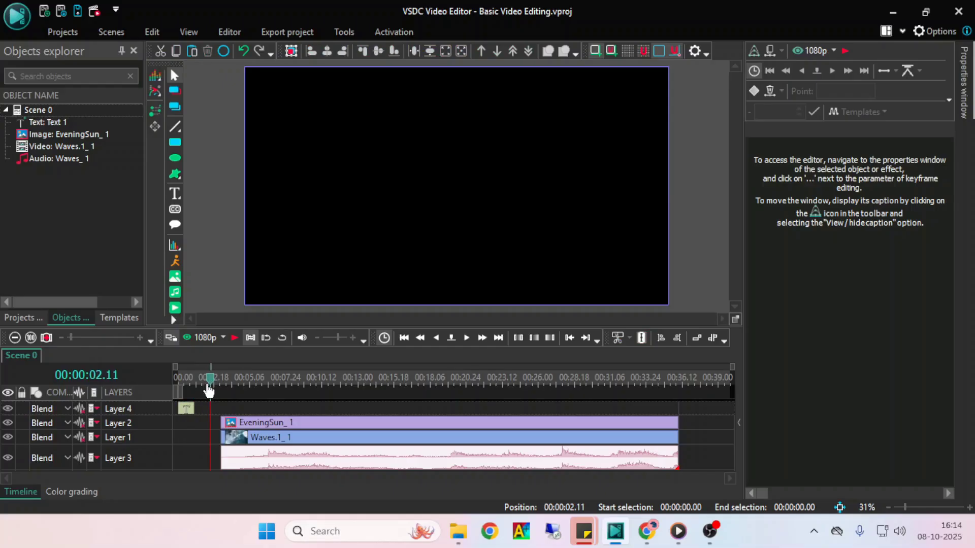
drag(212, 382, 190, 386)
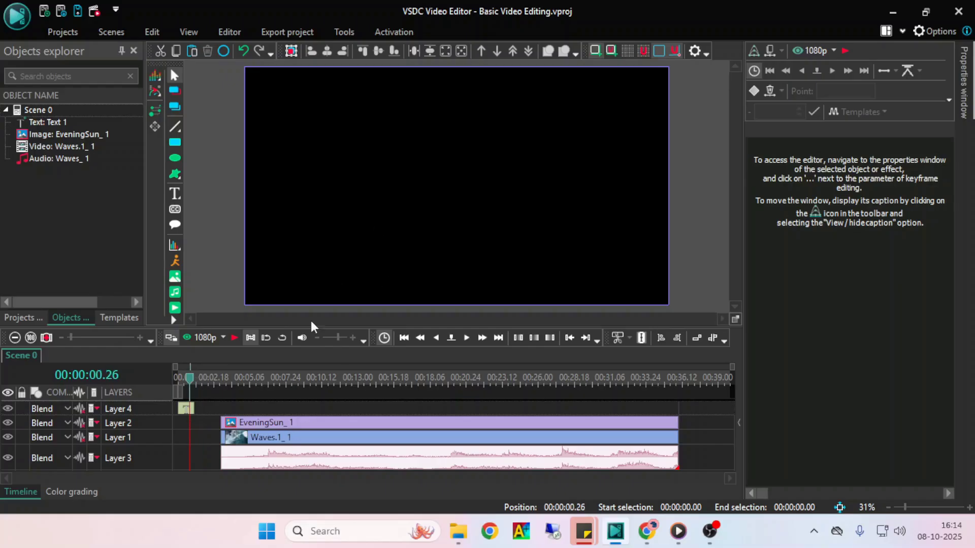
drag(191, 382, 212, 385)
click(191, 411)
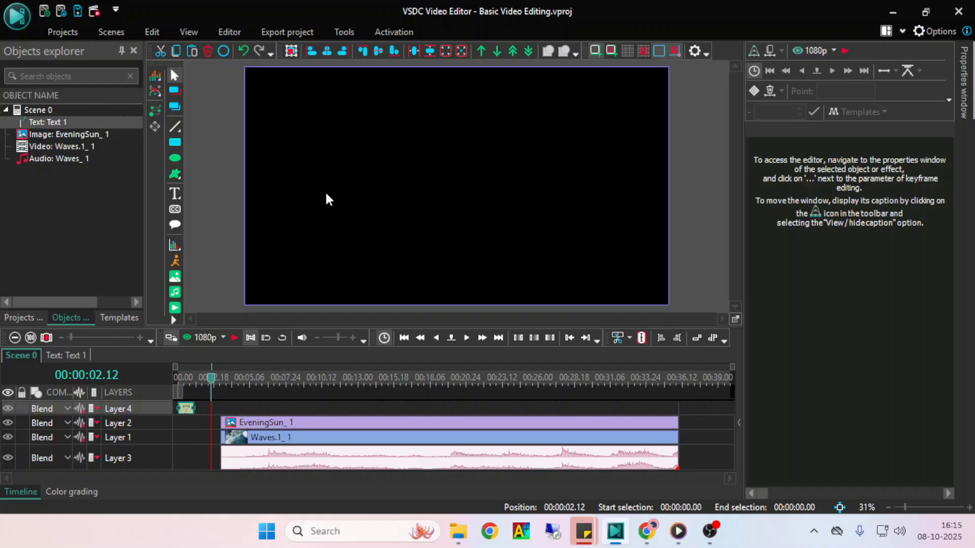
drag(211, 390, 214, 384)
drag(213, 383, 188, 404)
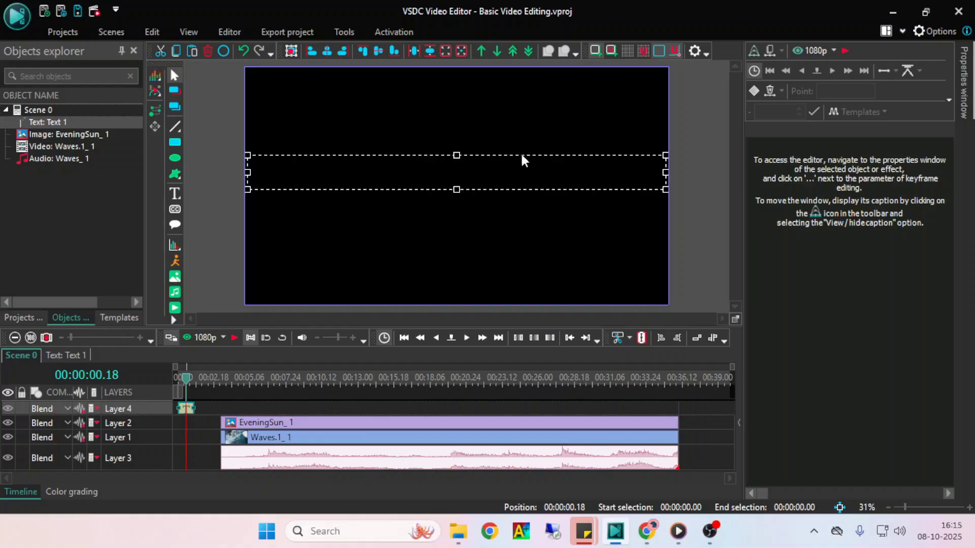
click(200, 425)
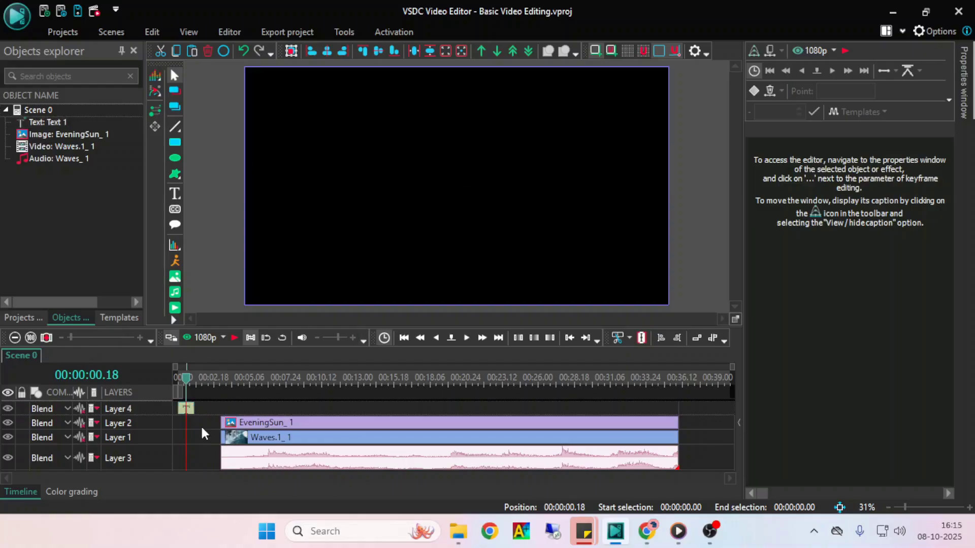
drag(185, 386, 200, 399)
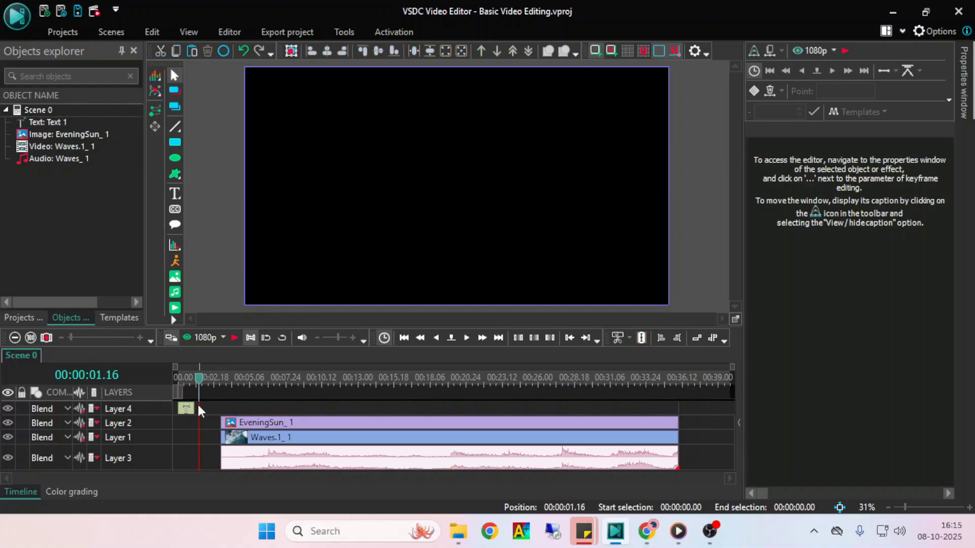
click(186, 410)
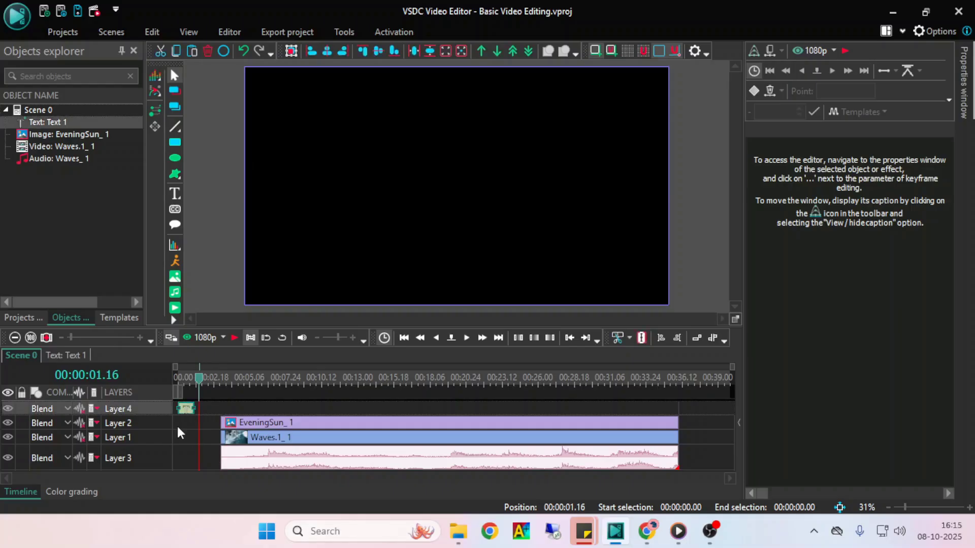
click(218, 413)
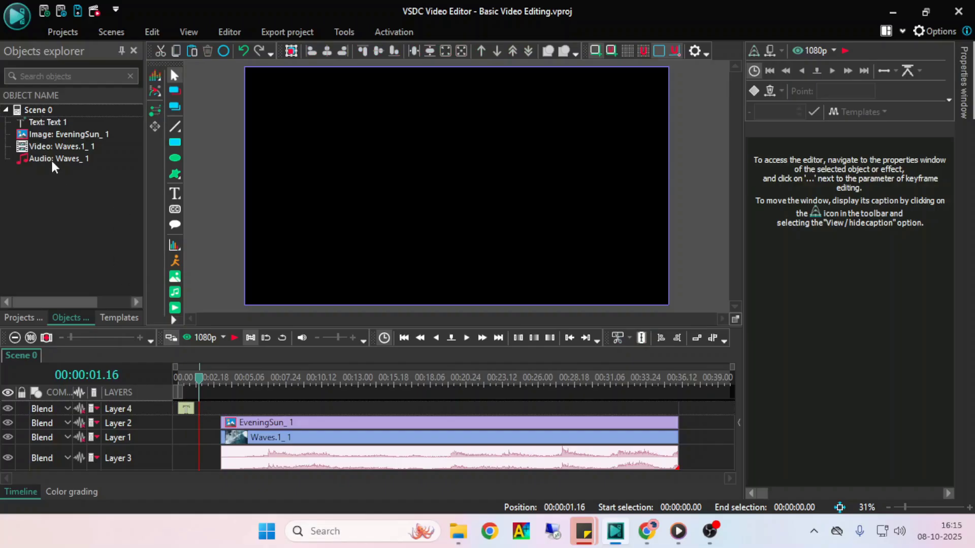
Step: Move the text clip from Layer 4 onto Layer 1, in front of the Waves video
click(60, 232)
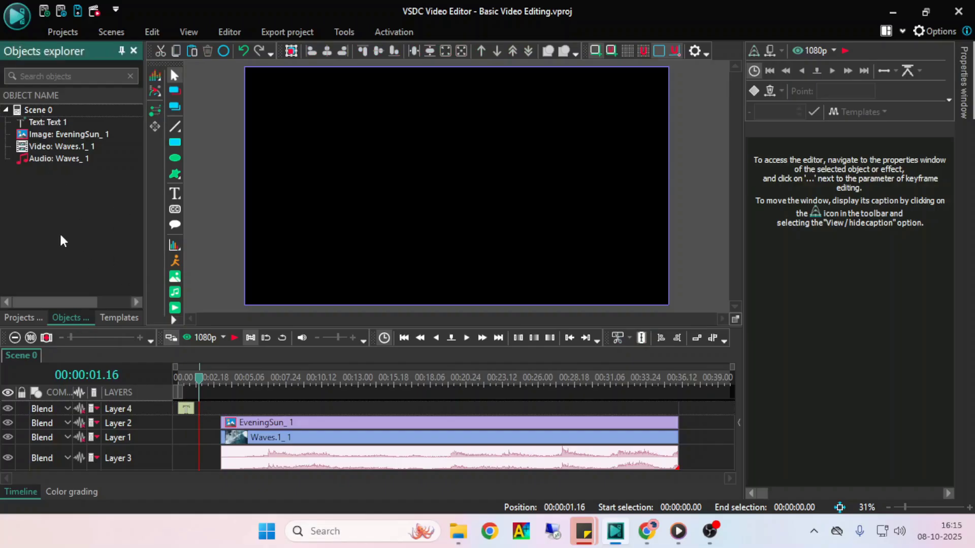
click(56, 123)
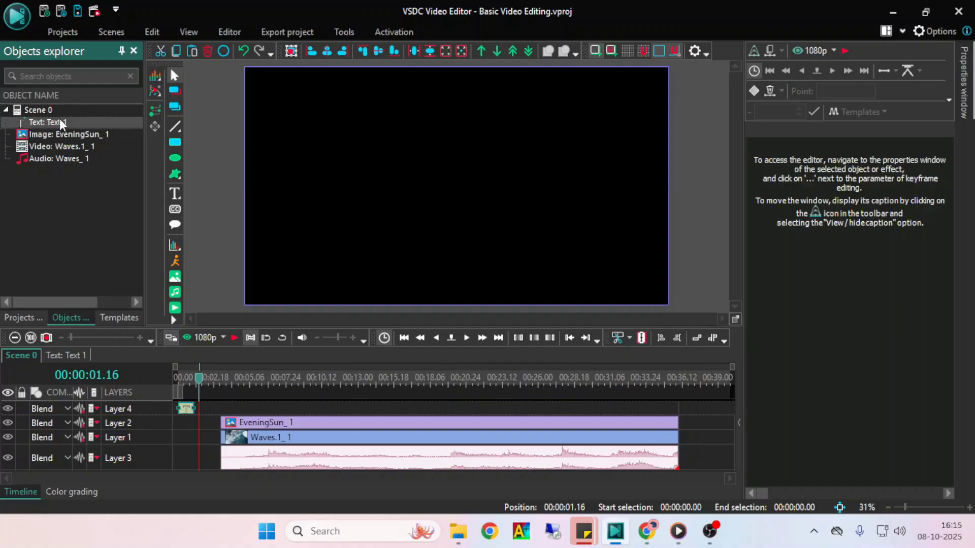
click(187, 410)
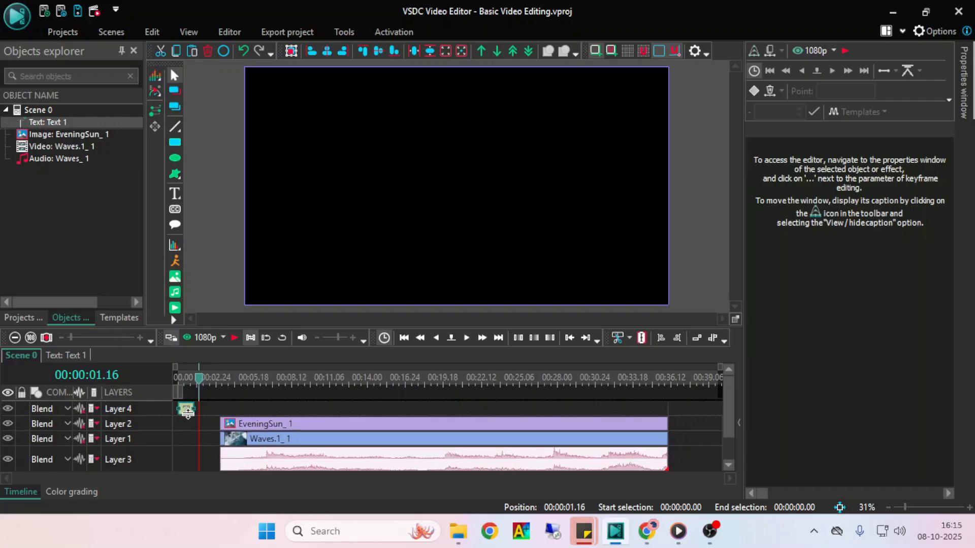
click(184, 429)
click(47, 121)
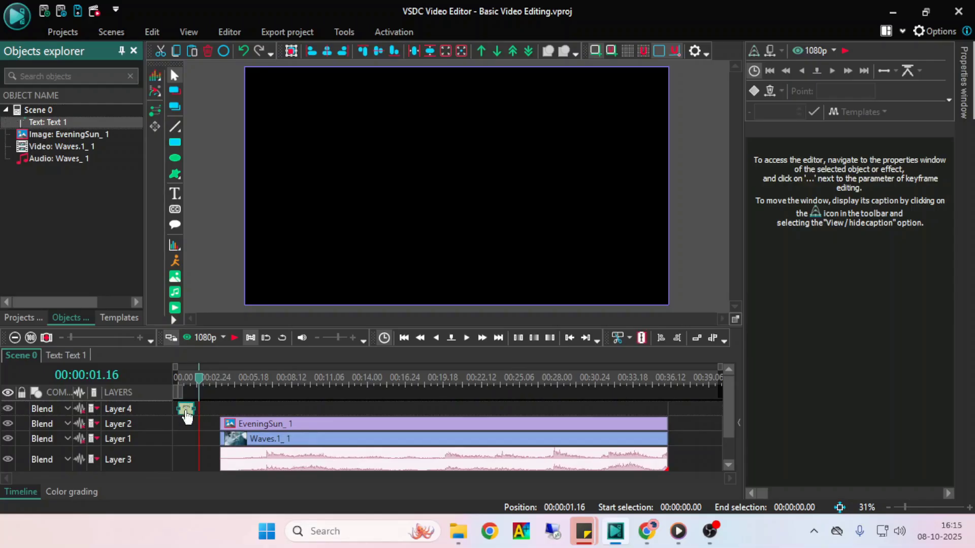
drag(187, 414, 186, 439)
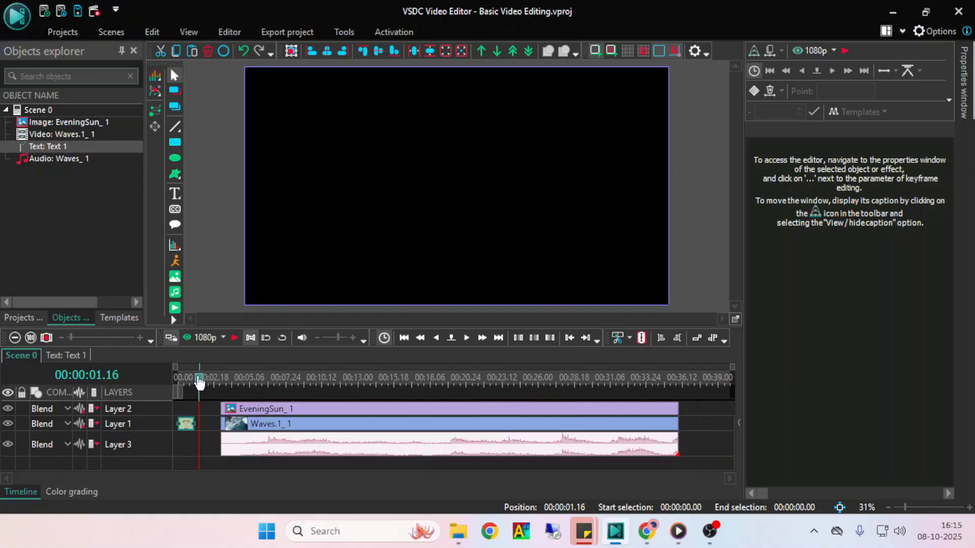
Step: Place the playhead over the selected text clip and examine its font and formatting options
drag(200, 383, 189, 411)
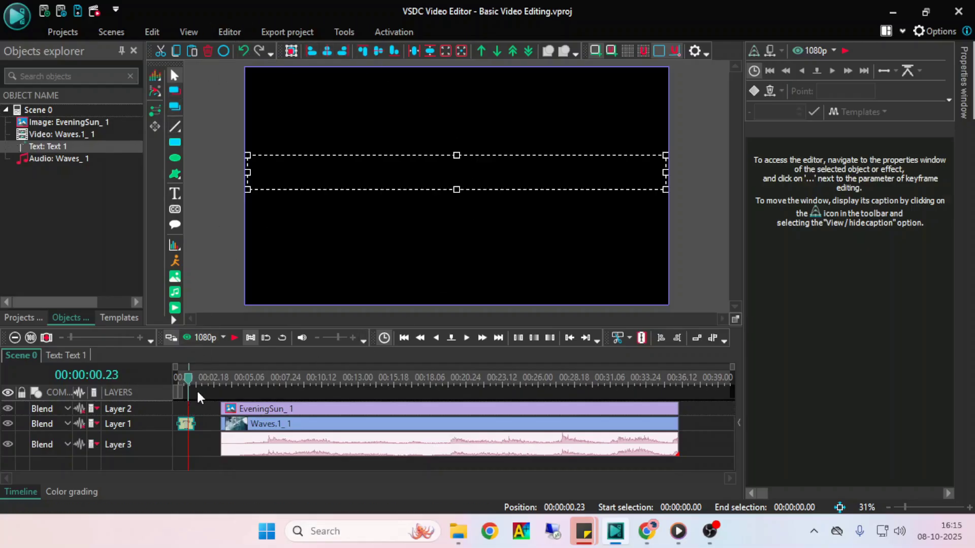
drag(194, 384, 188, 384)
click(228, 32)
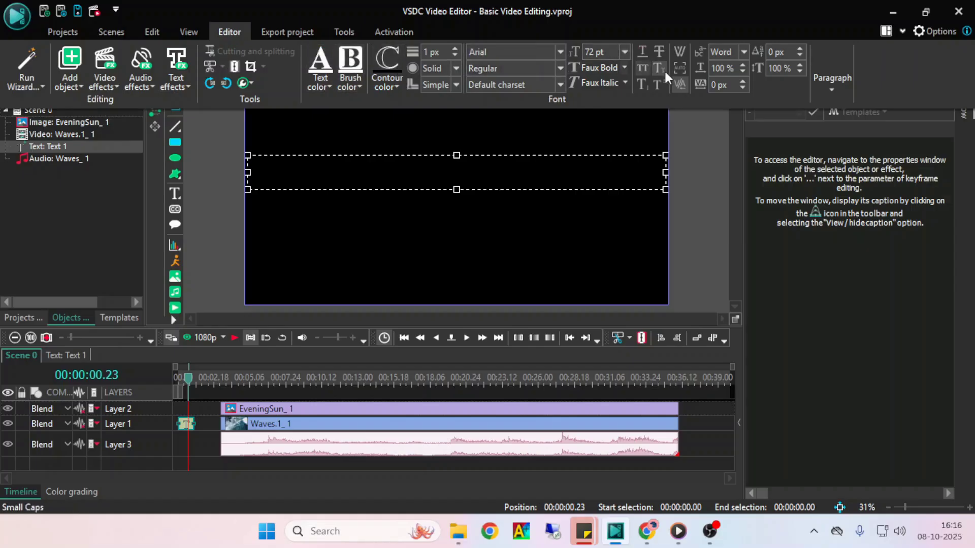
click(211, 447)
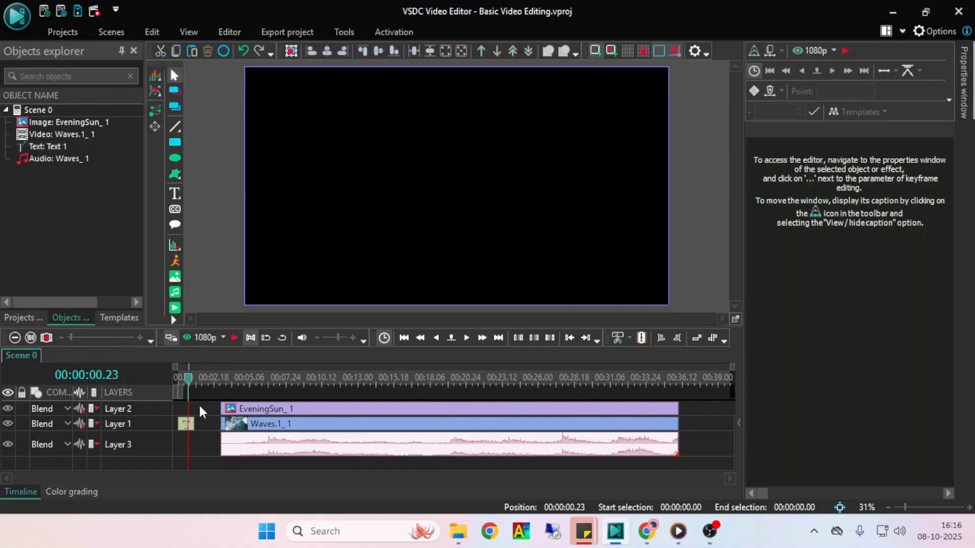
Step: Place the playhead over the text clip on Layer 1 and enter the title text "Waves" in its text box
drag(200, 378, 204, 378)
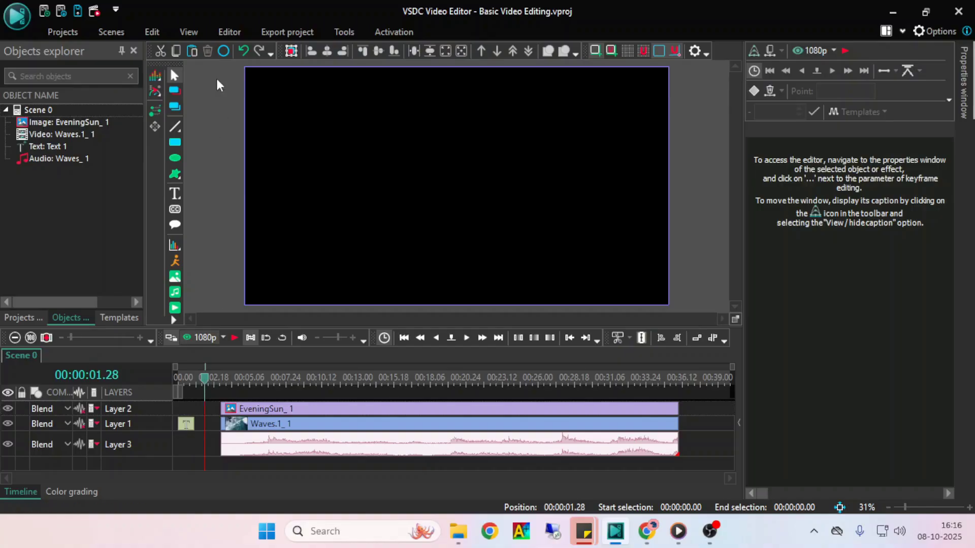
click(230, 32)
drag(205, 381, 192, 386)
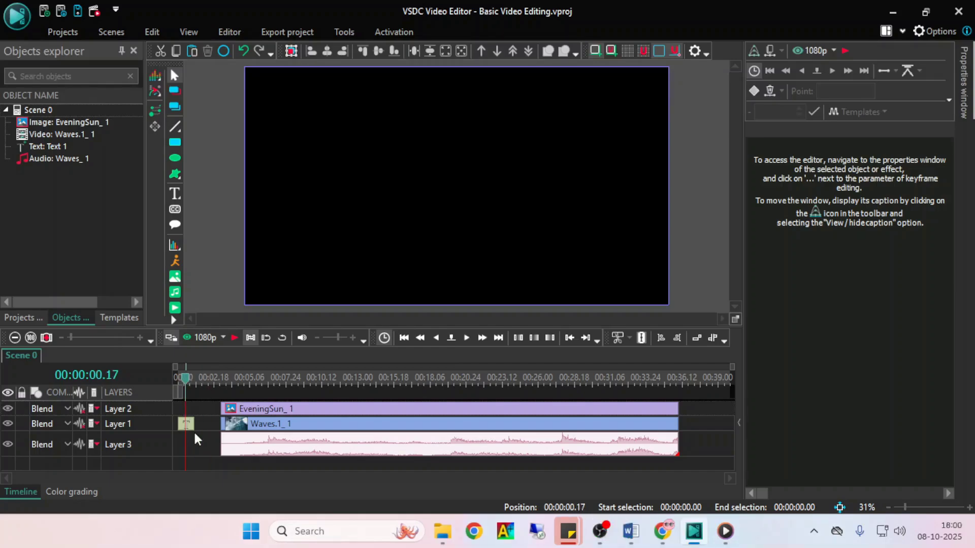
click(185, 423)
double_click(287, 184)
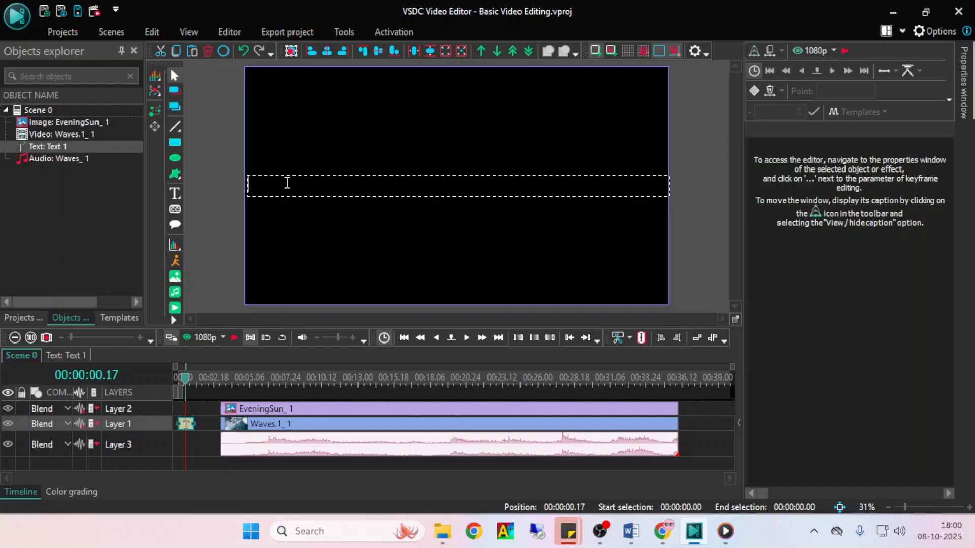
text(Waves)
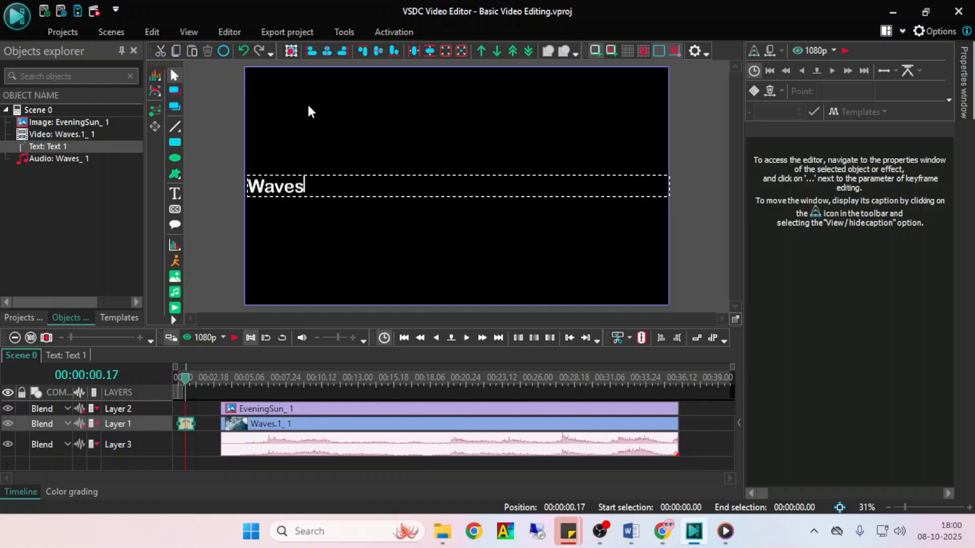
Step: Format the Waves title in Arial Rounded MT Bold at 72 pt and finish editing the text
click(229, 32)
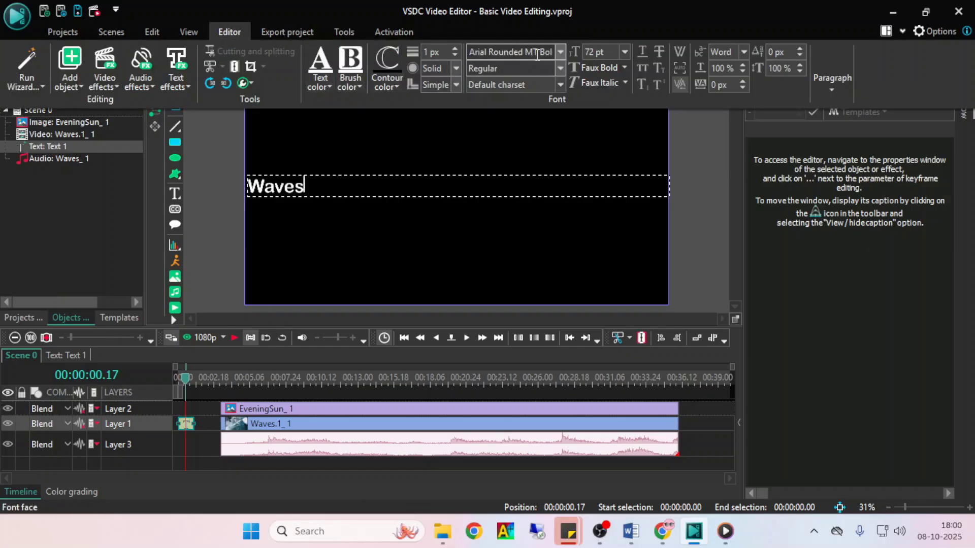
click(559, 51)
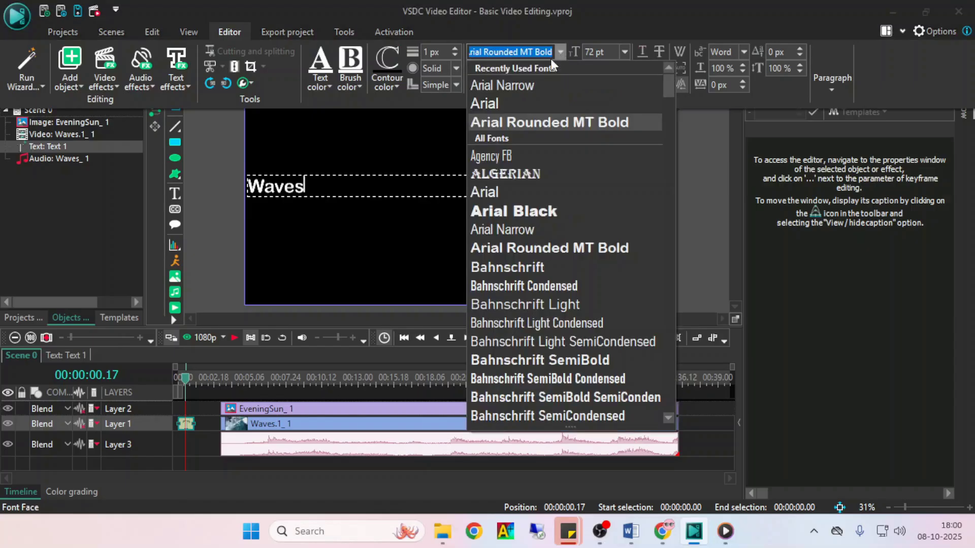
click(521, 124)
click(229, 32)
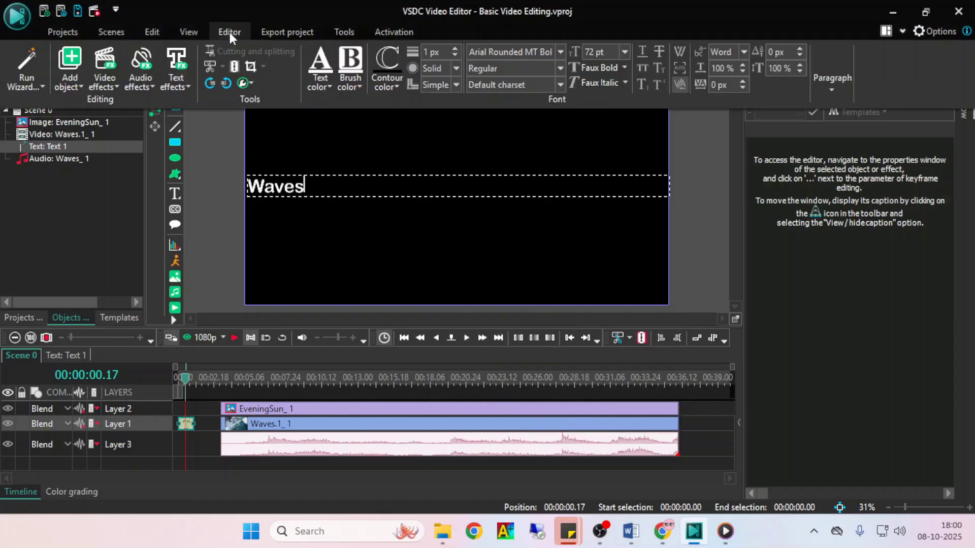
click(626, 53)
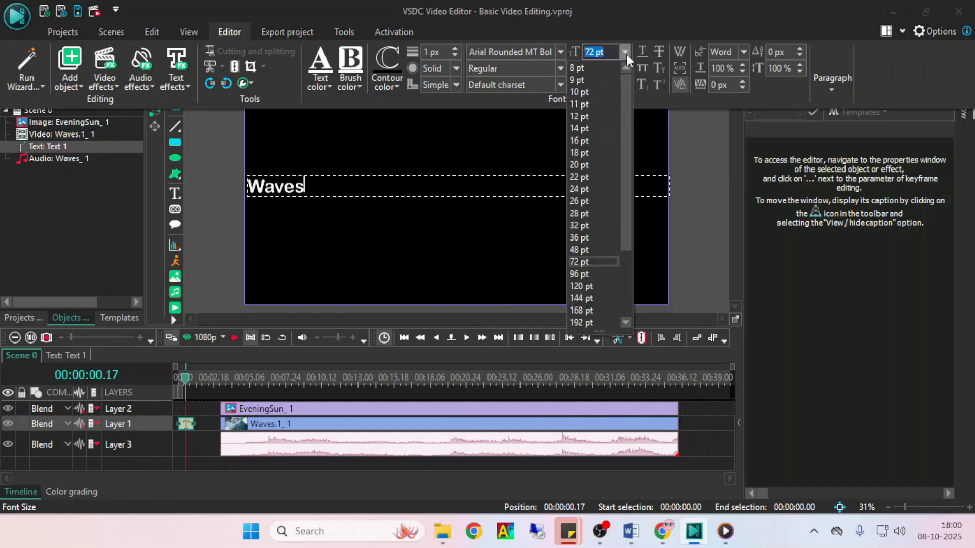
click(583, 263)
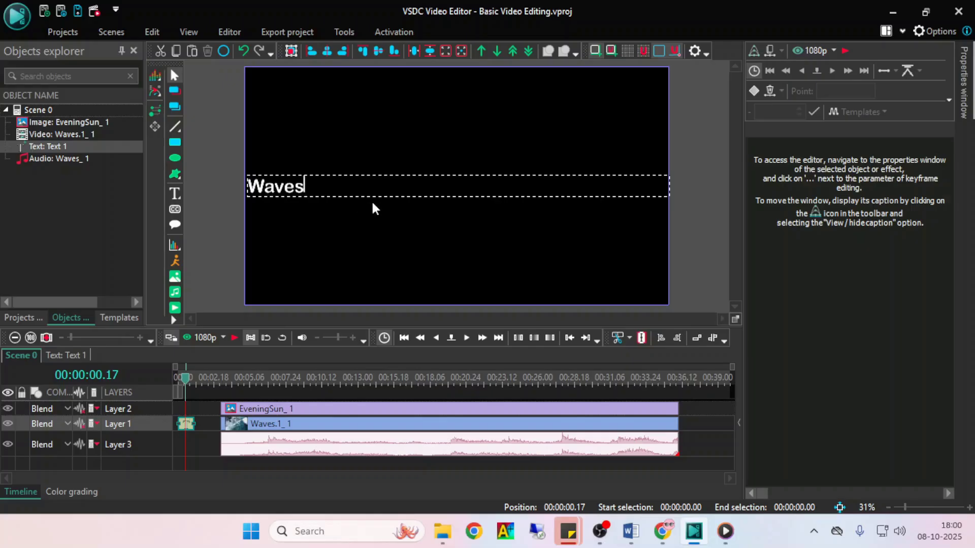
click(357, 242)
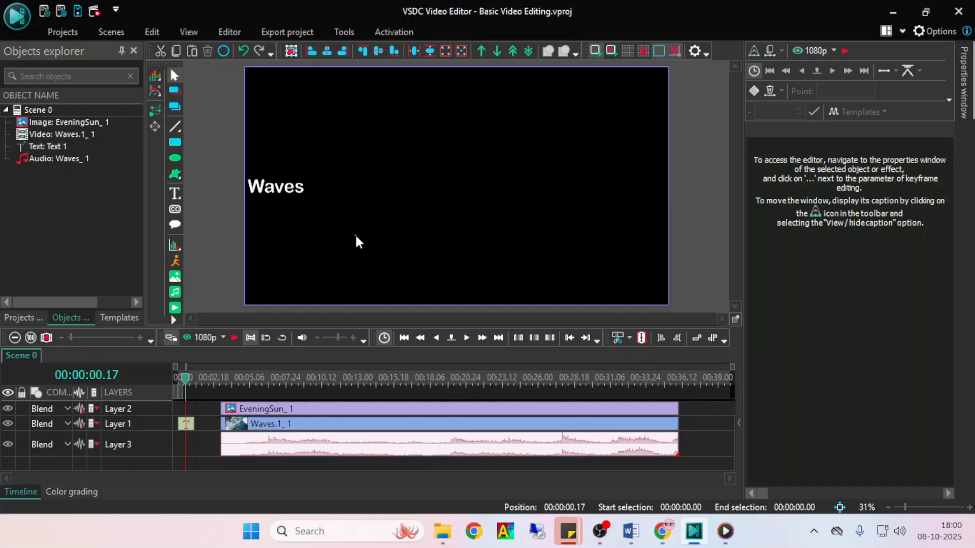
Step: Set the Waves title's box to the optimal object size and centre it horizontally and vertically in the frame
click(286, 190)
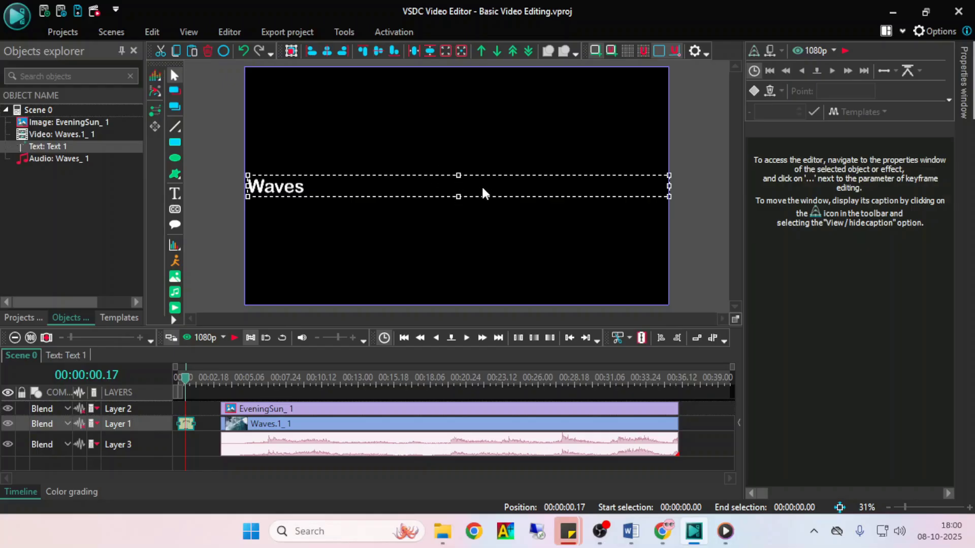
mouse_move(967, 99)
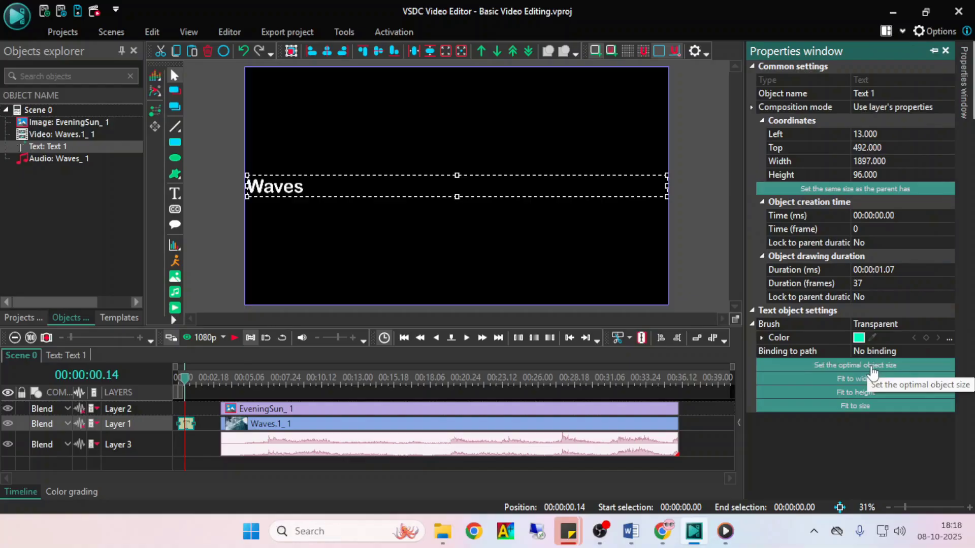
click(873, 368)
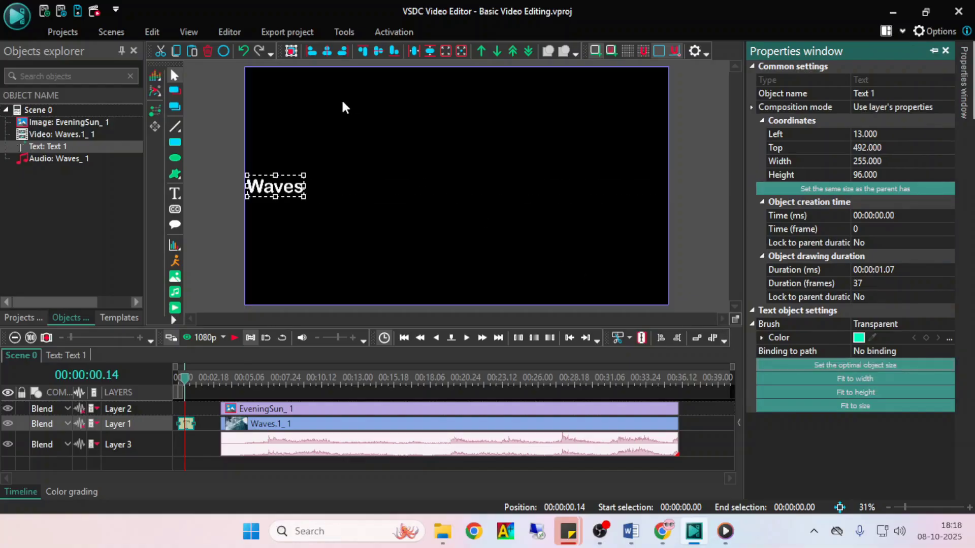
click(327, 52)
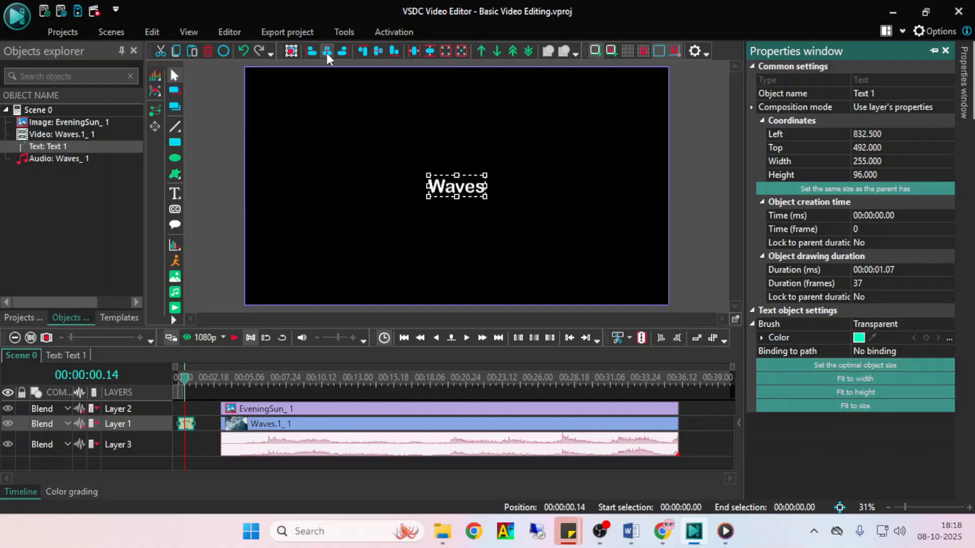
click(379, 51)
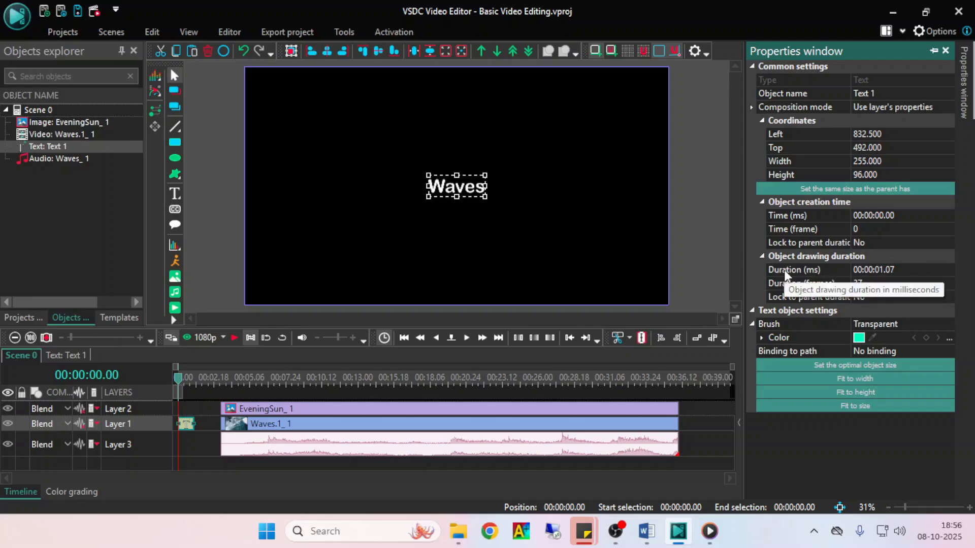
Step: Set the Waves title's drawing duration to 00:00:03.00 and preview the scene through the start of the video
click(886, 271)
text(3.00)
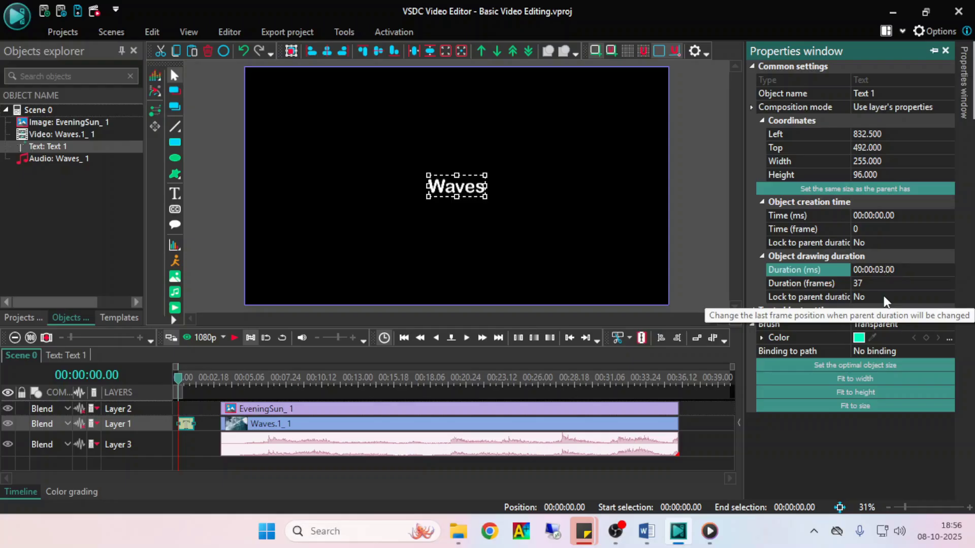
key(Return)
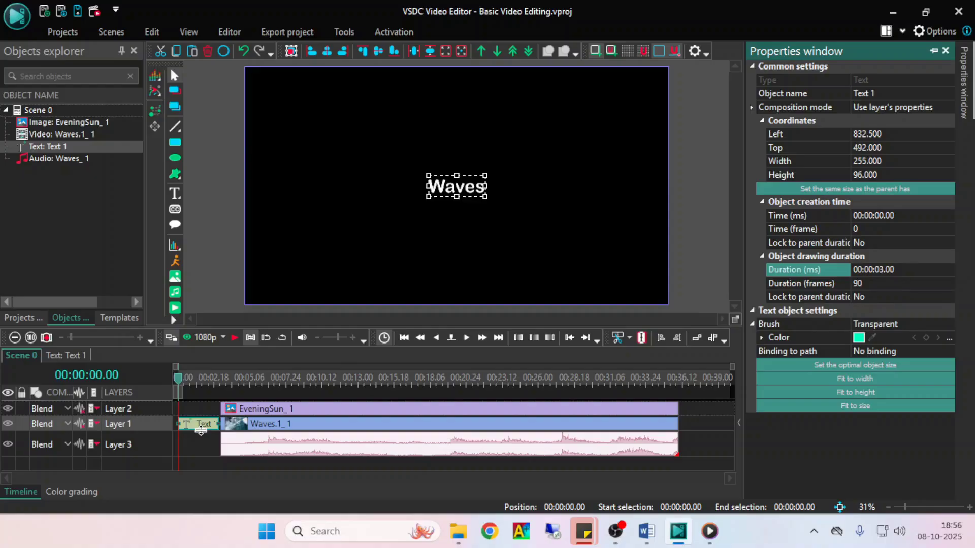
click(234, 338)
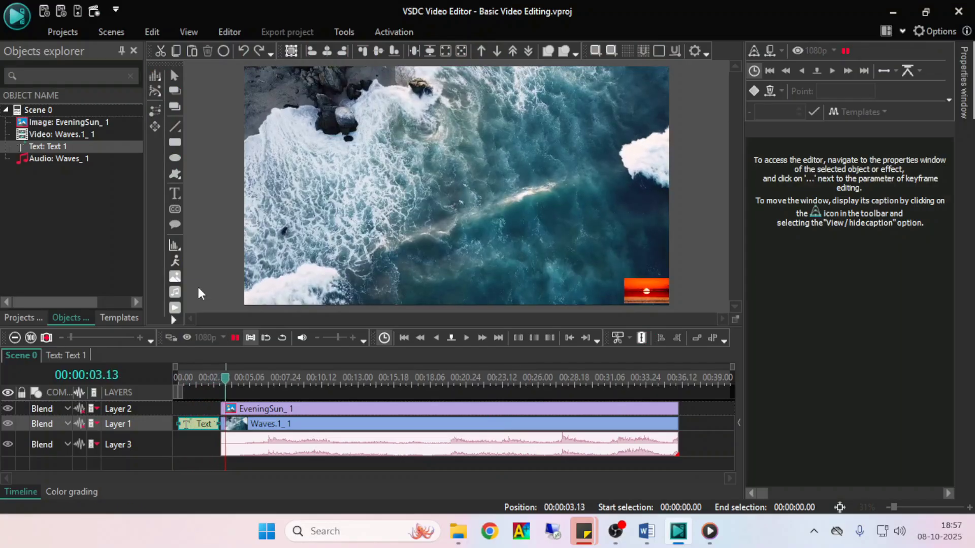
click(234, 338)
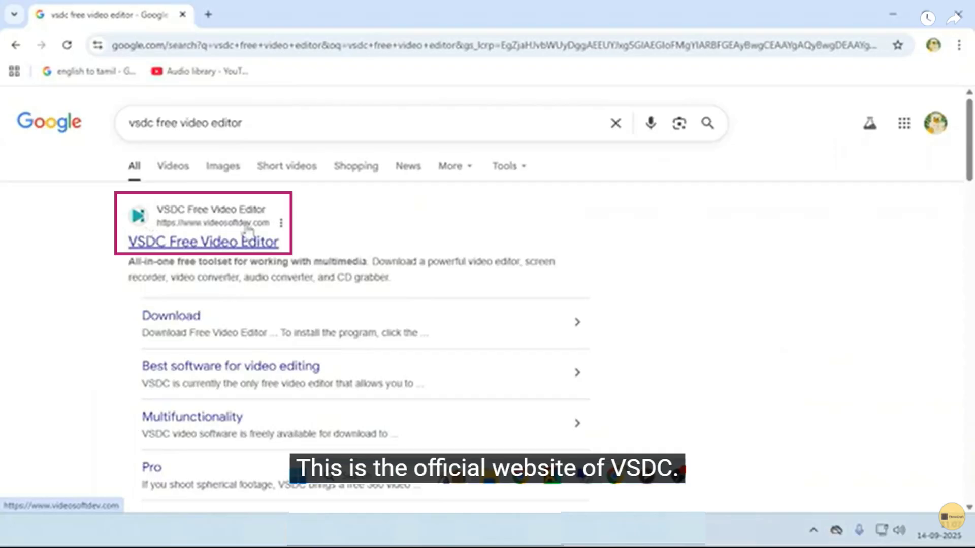
Step: In the browser, download the 64-bit VSDC Free Video Editor from its official website, checking the PC's system type in Windows Settings
click(190, 244)
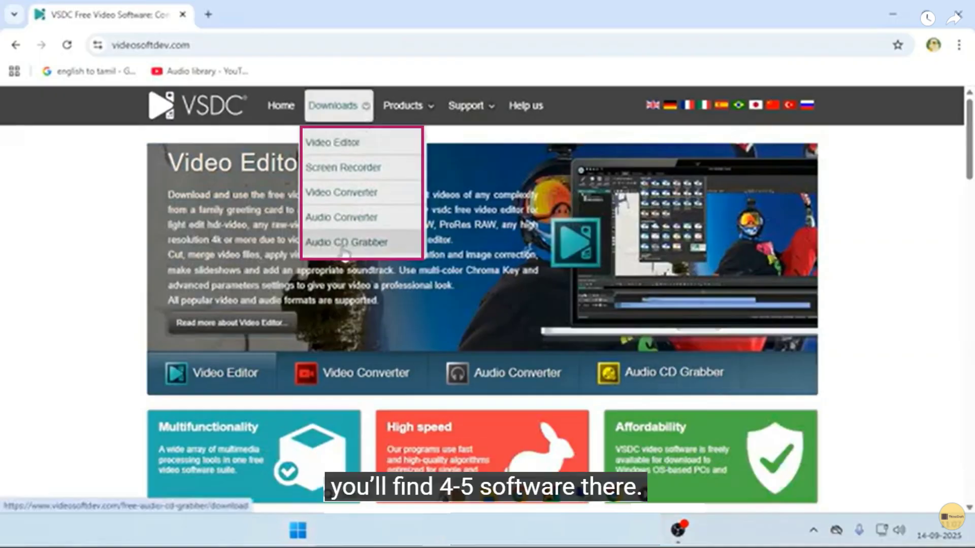
click(340, 143)
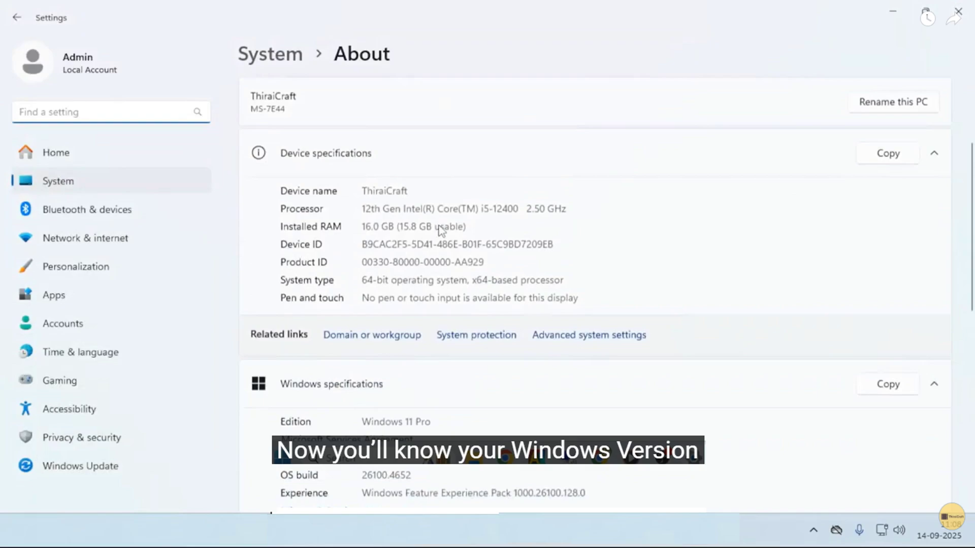
scroll(441, 230, down, 1)
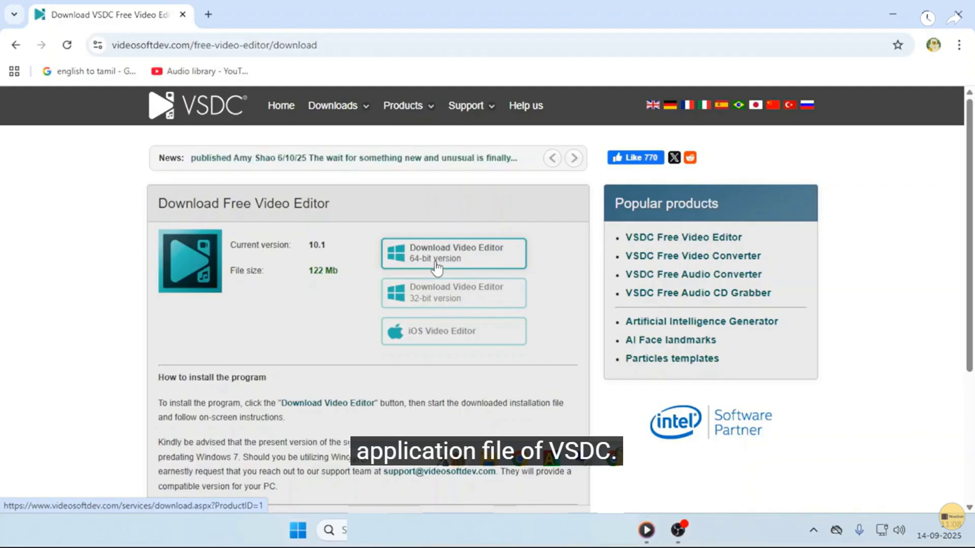
click(429, 264)
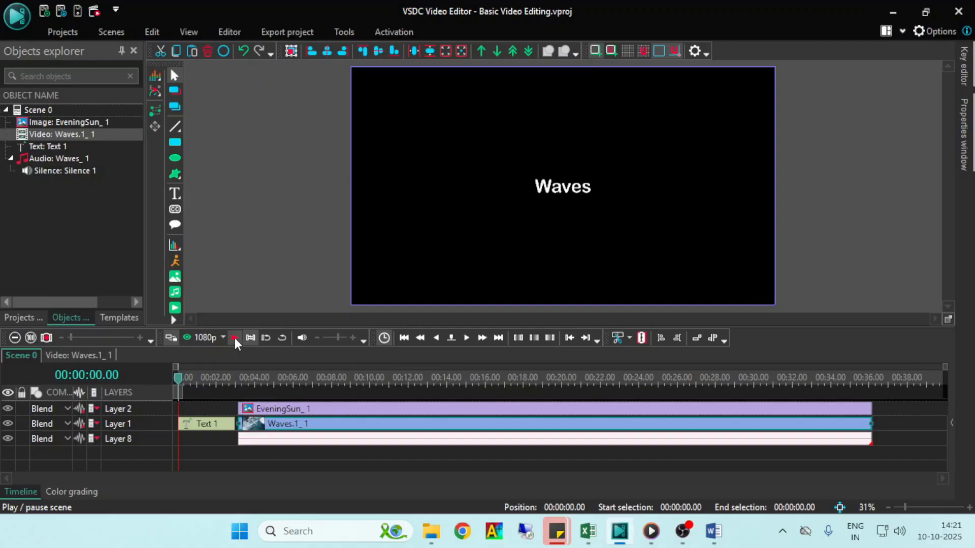
Step: Switch to VSDC Video Editor and play the scene from the beginning to preview the title and clips
click(234, 338)
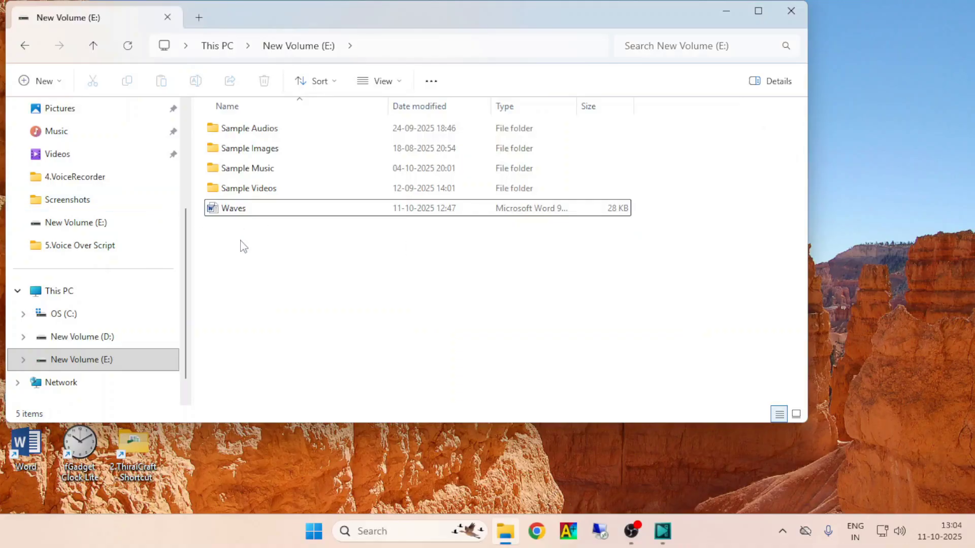
Step: In File Explorer, create a text document on New Volume (E:) with the default name and open it in Notepad
right_click(241, 245)
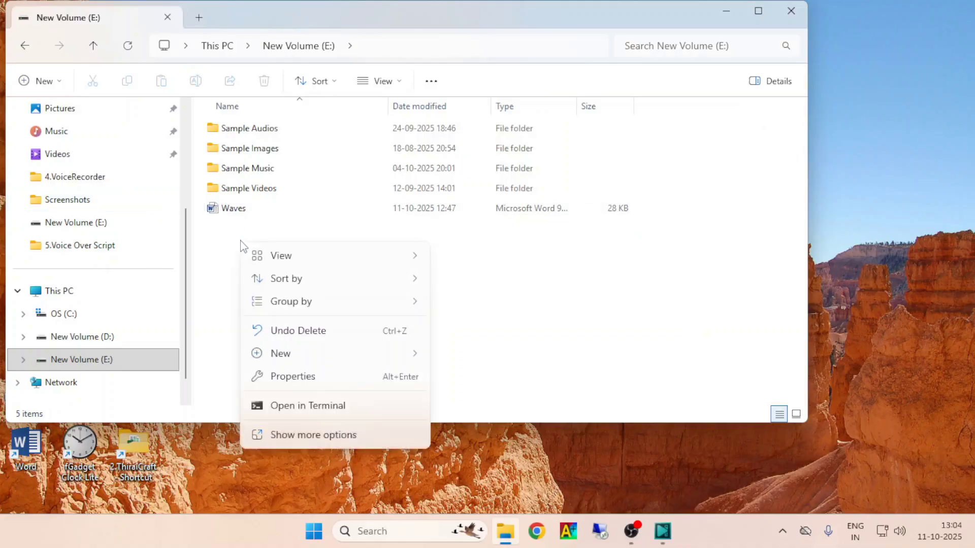
mouse_move(323, 362)
click(491, 283)
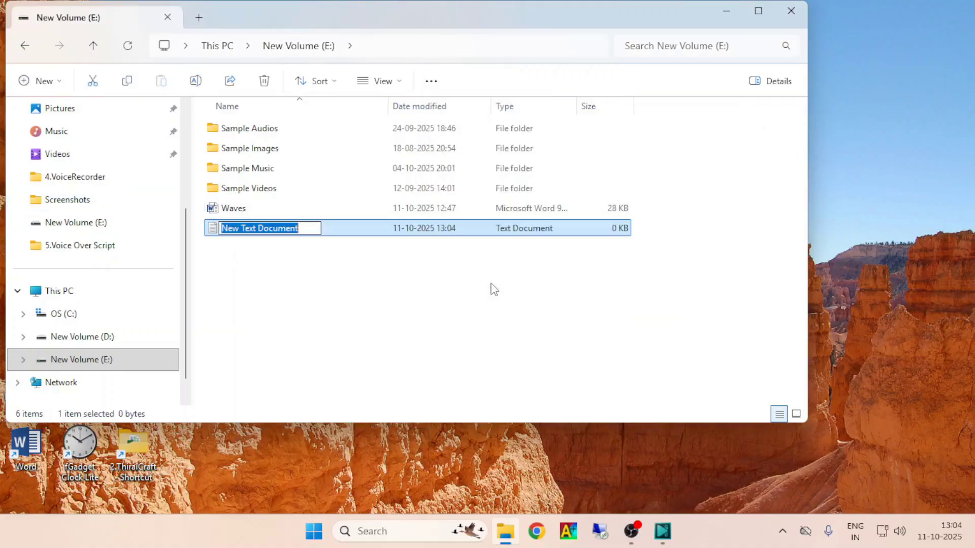
click(212, 232)
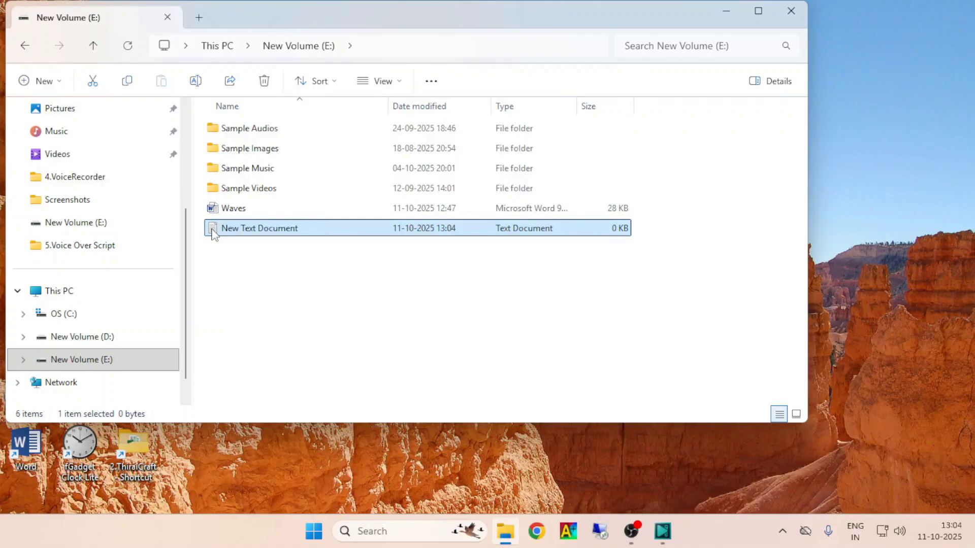
double_click(212, 233)
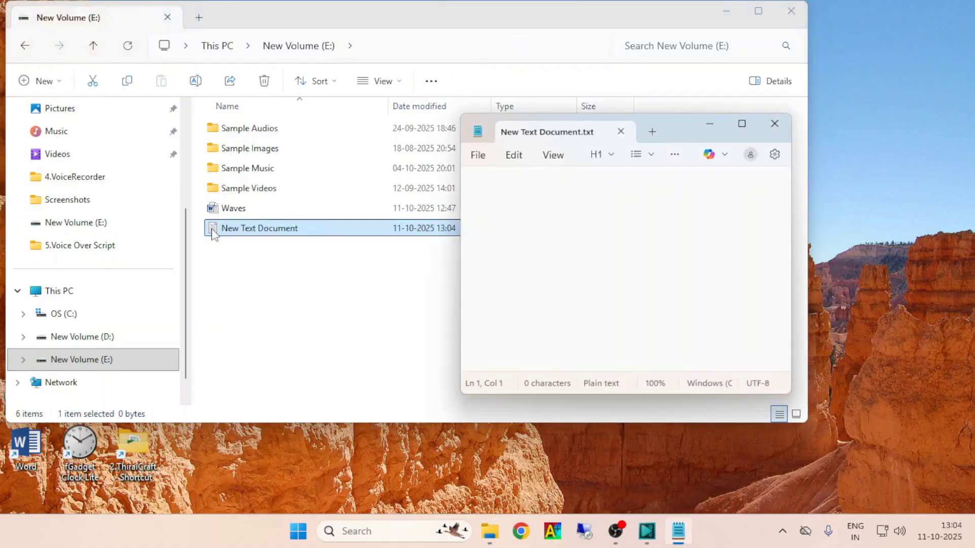
Step: Open the Waves Word document and copy all eight numbered, timed subtitle entries
double_click(226, 209)
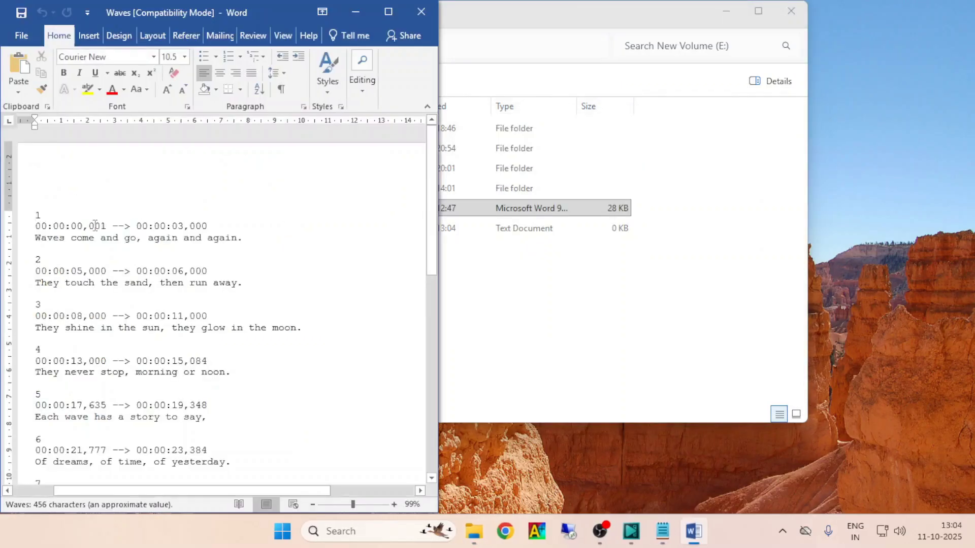
drag(37, 212, 291, 413)
right_click(200, 338)
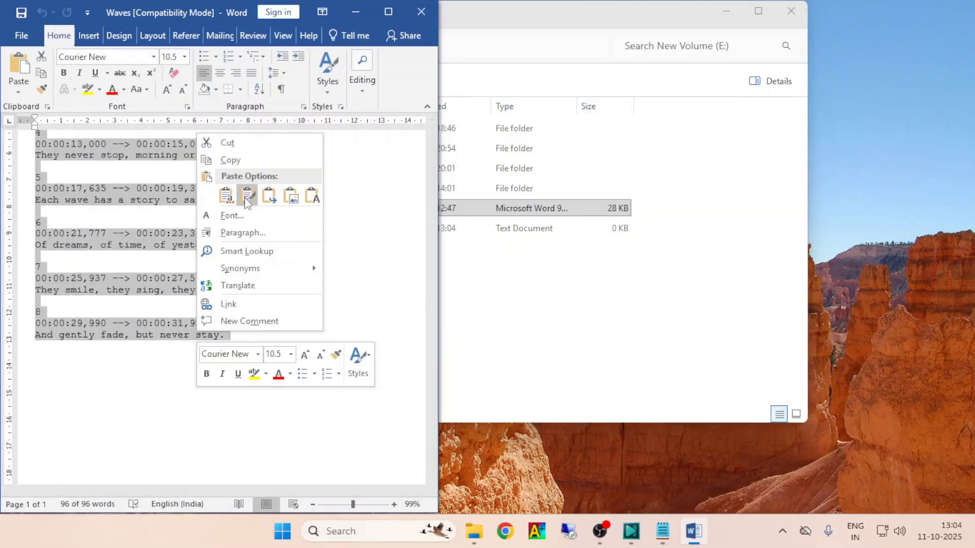
click(238, 161)
Step: Return to New Text Document in Notepad and paste the copied subtitle entries into it
click(484, 292)
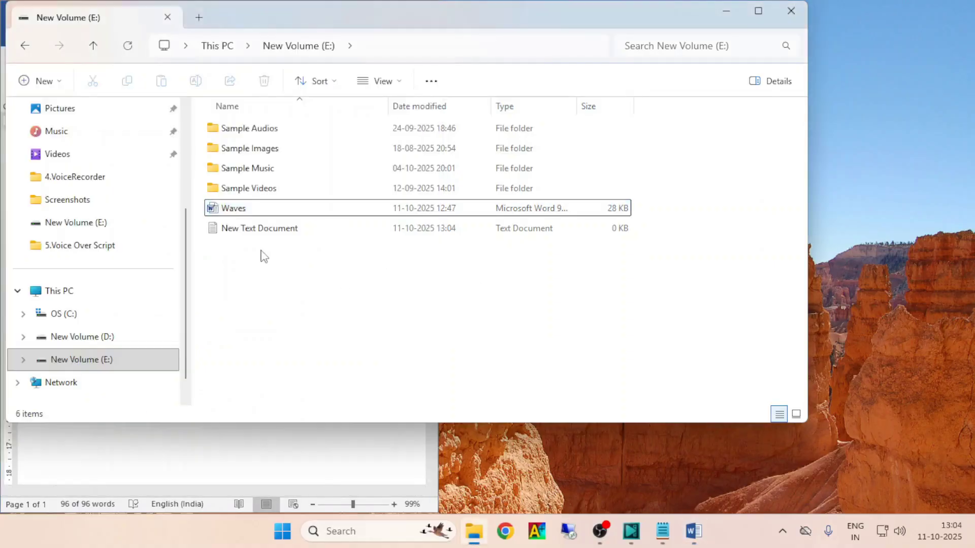
double_click(259, 230)
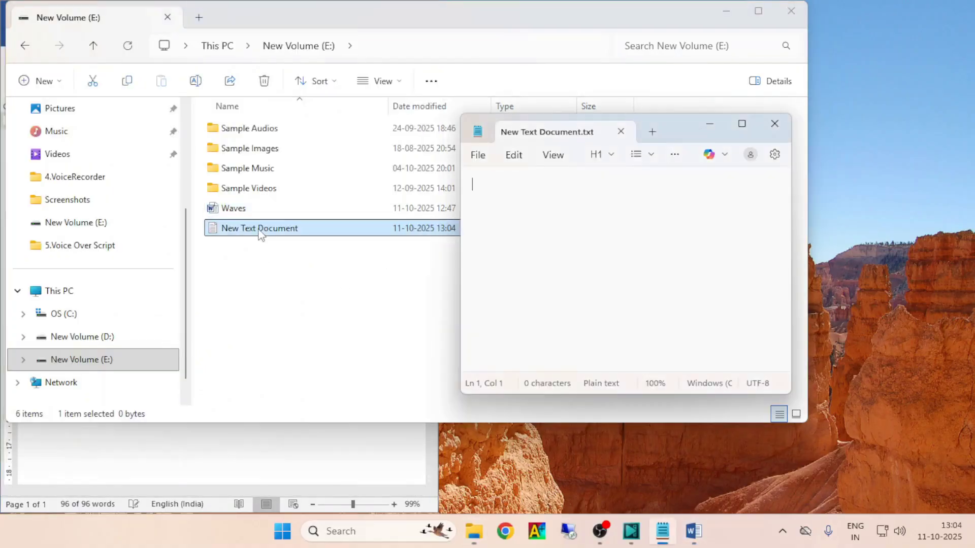
right_click(507, 192)
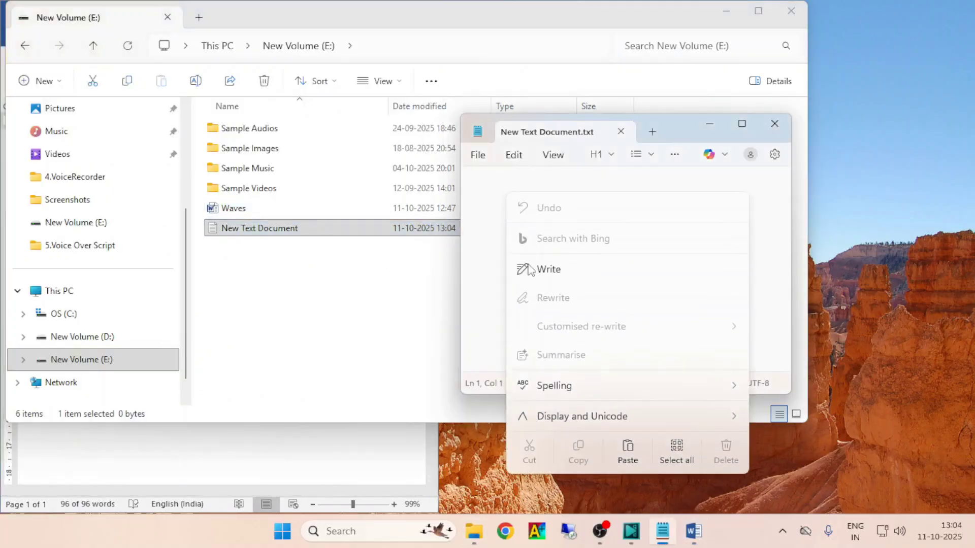
click(627, 454)
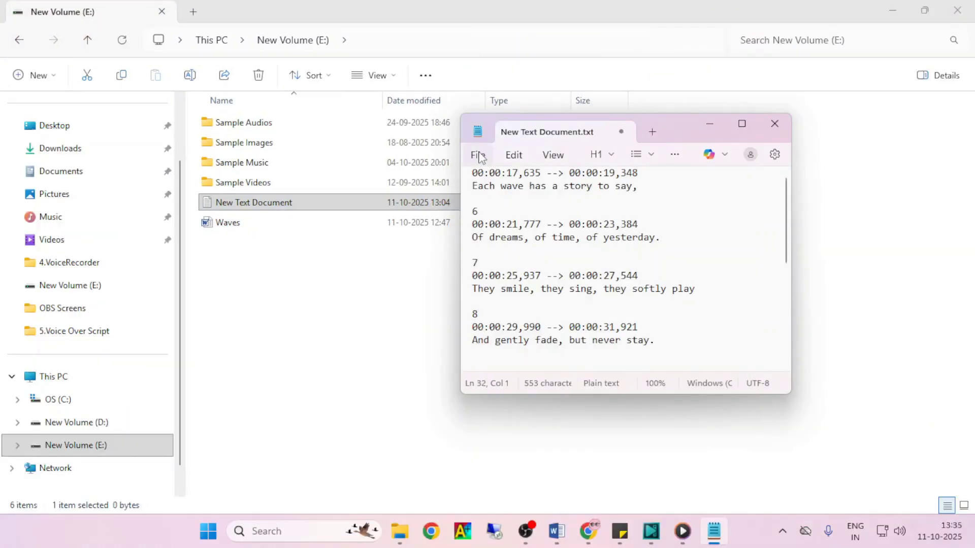
Step: Save the subtitle text as Waves.srt on New Volume (E:), using All files as the type and UTF-8 encoding
click(477, 155)
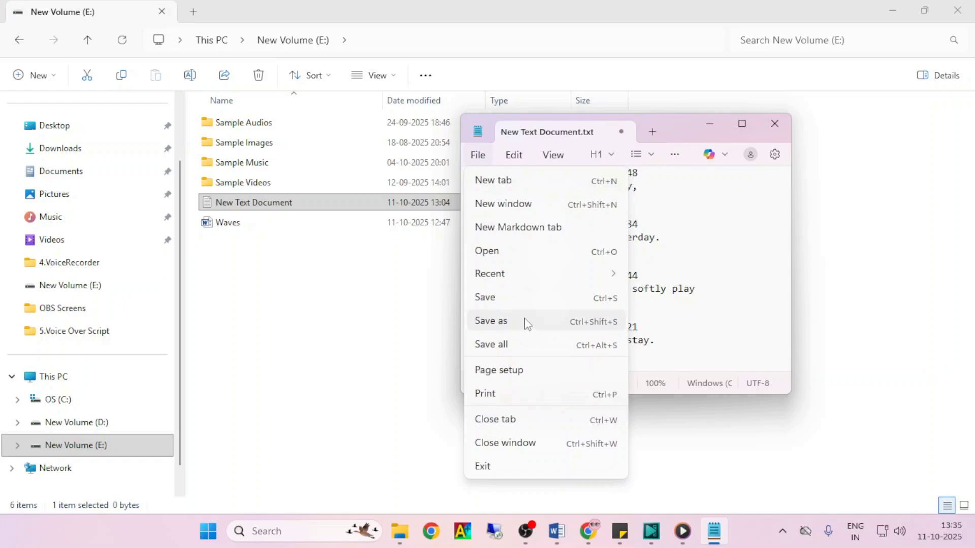
click(565, 323)
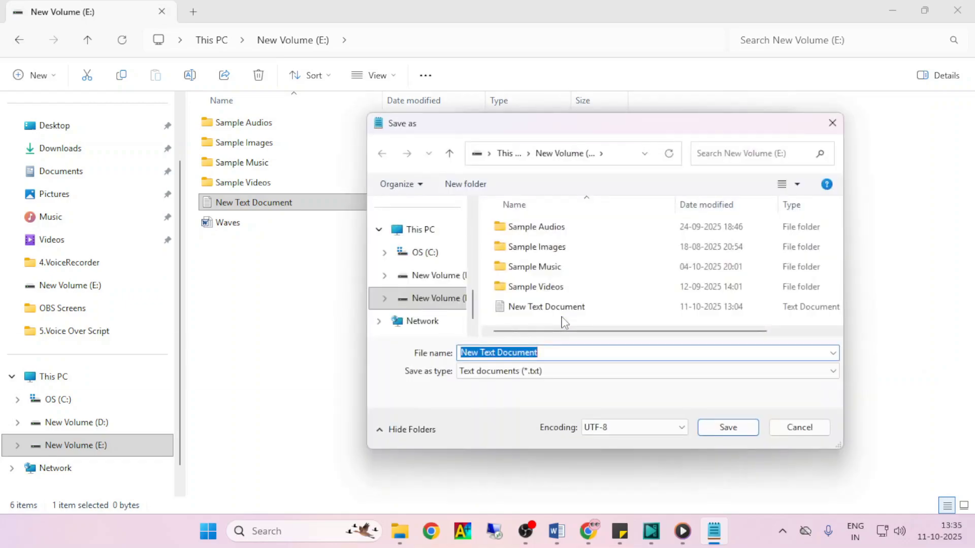
text(Waves.)
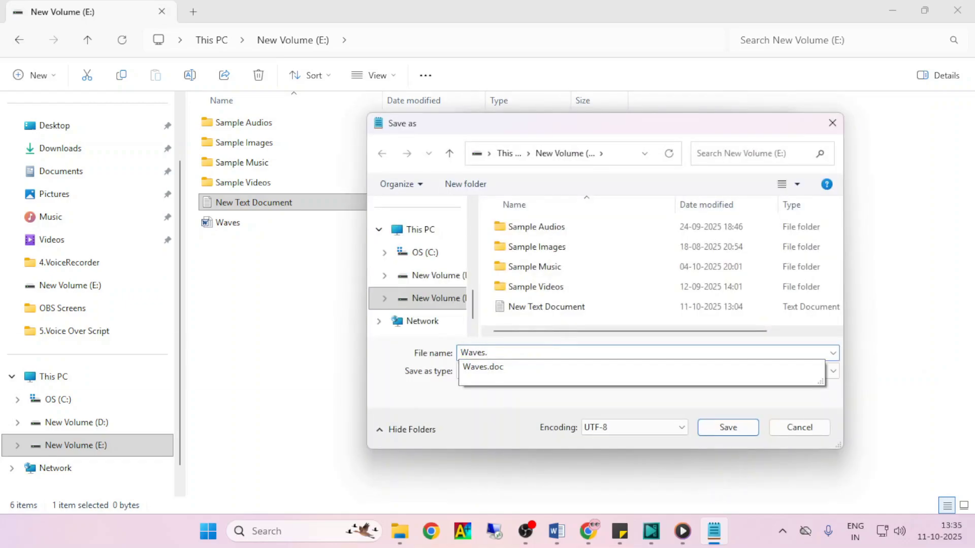
text(srt)
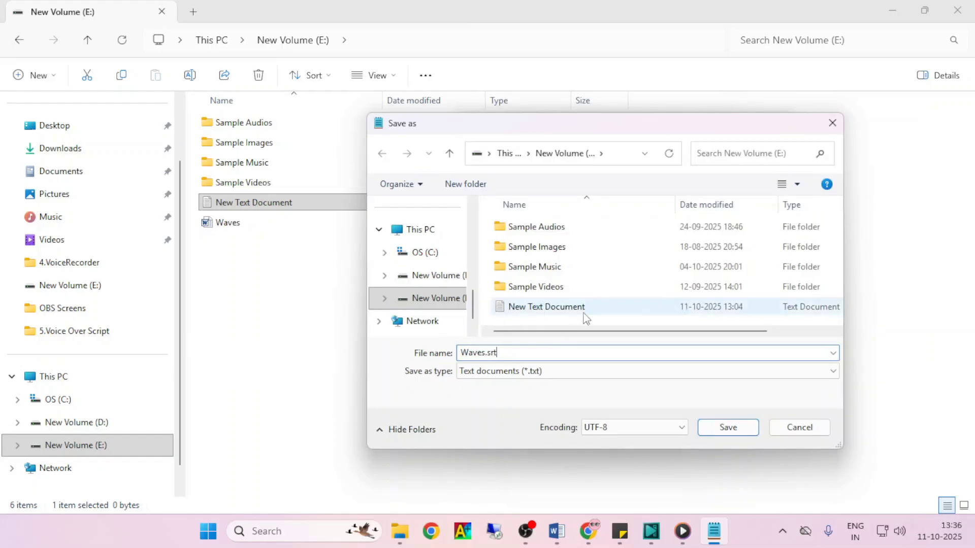
click(835, 371)
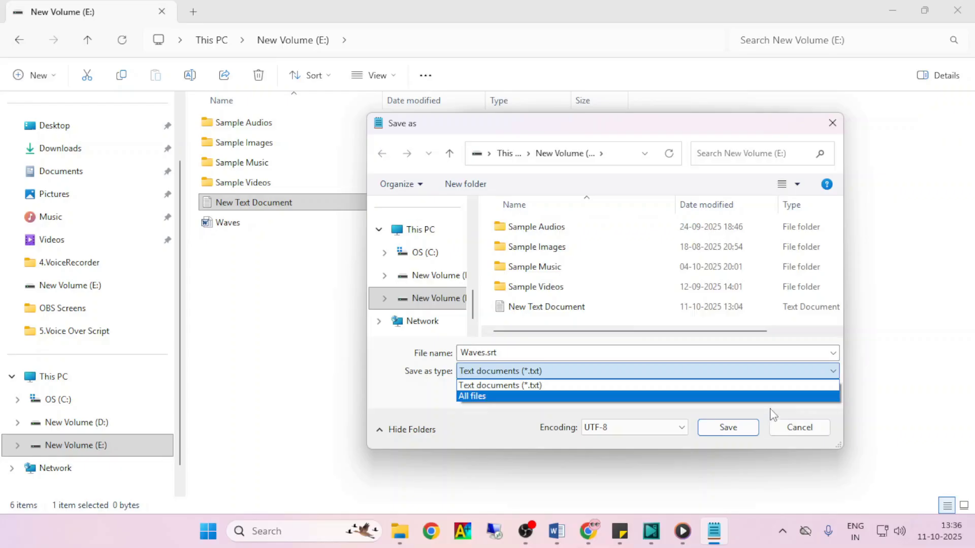
click(774, 399)
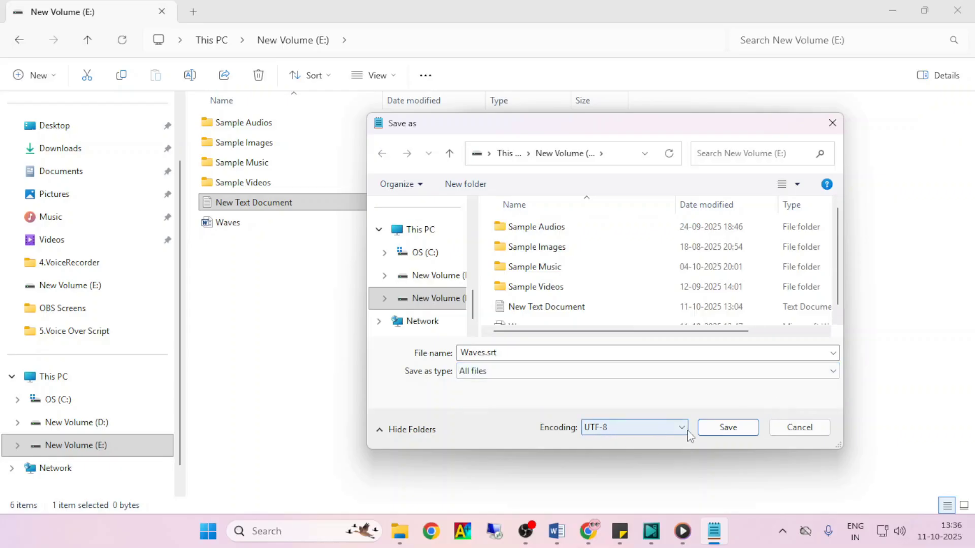
click(684, 428)
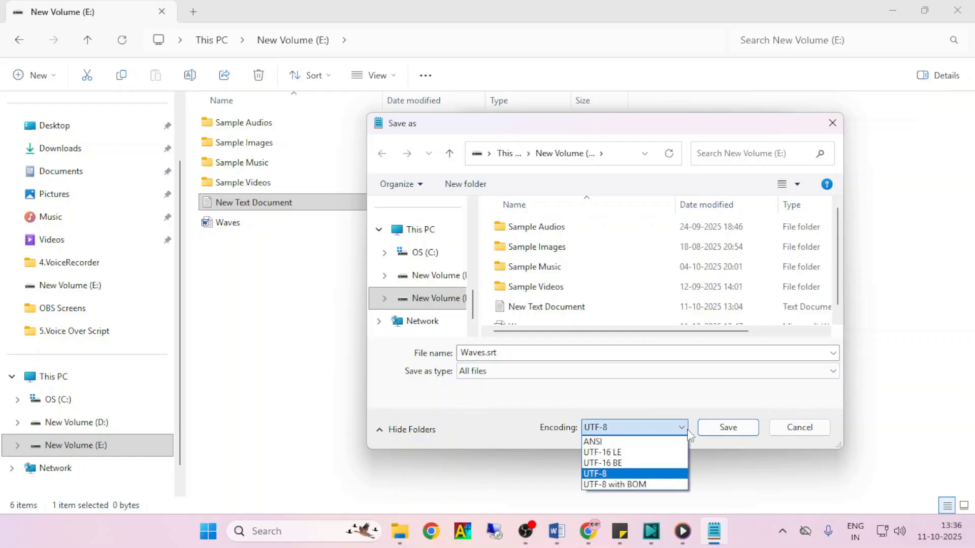
click(608, 475)
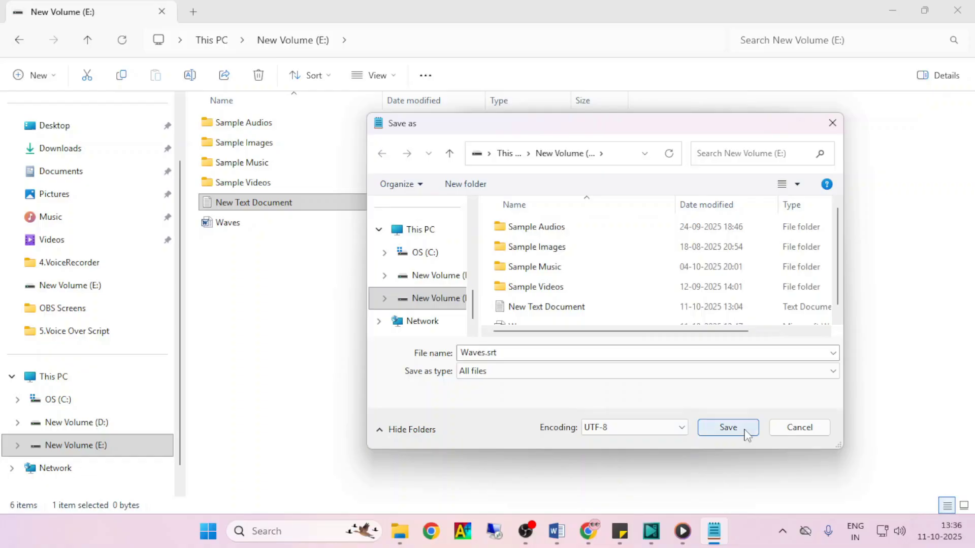
click(745, 431)
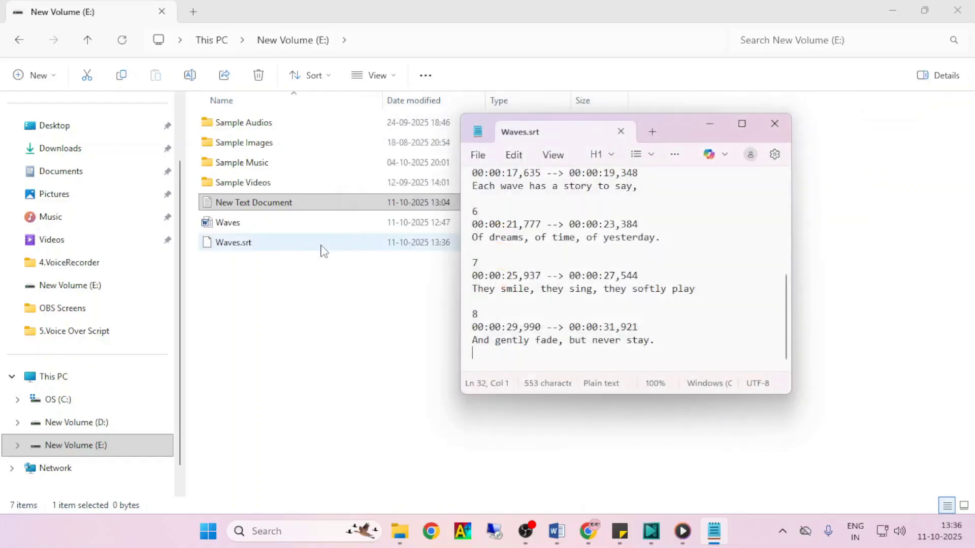
click(265, 250)
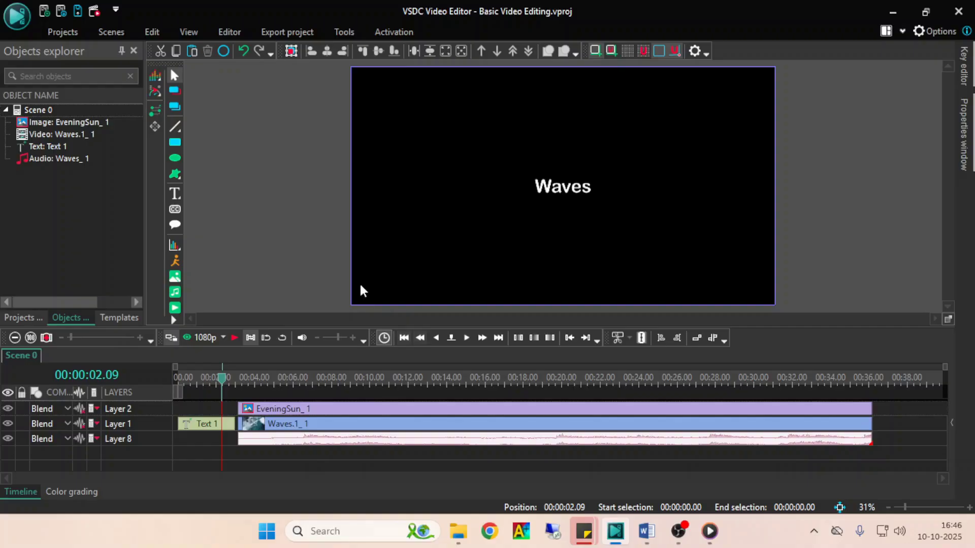
Step: Switch to VSDC Video Editor and add a subtitles object from the cursor position, its frame about 1516 by 120 along the video's lower edge
click(227, 32)
click(81, 85)
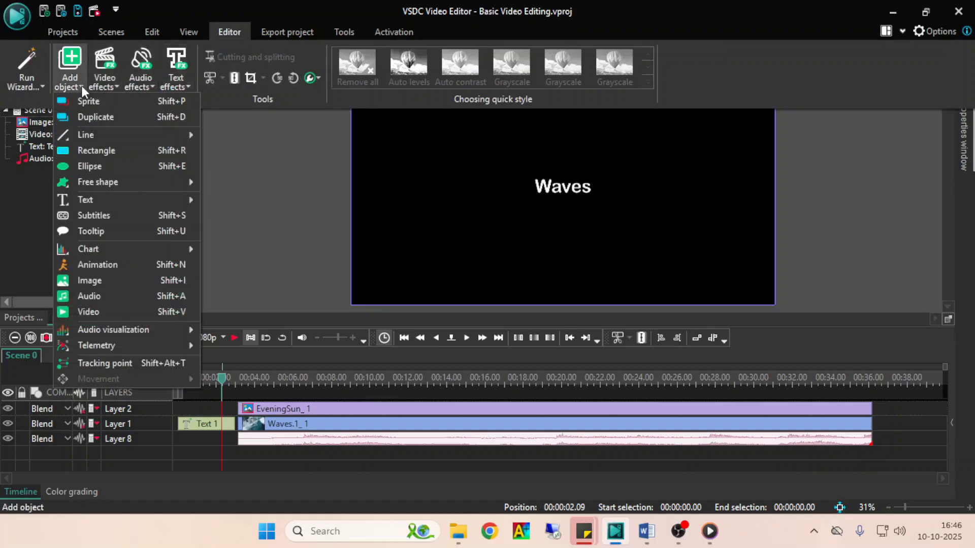
click(101, 213)
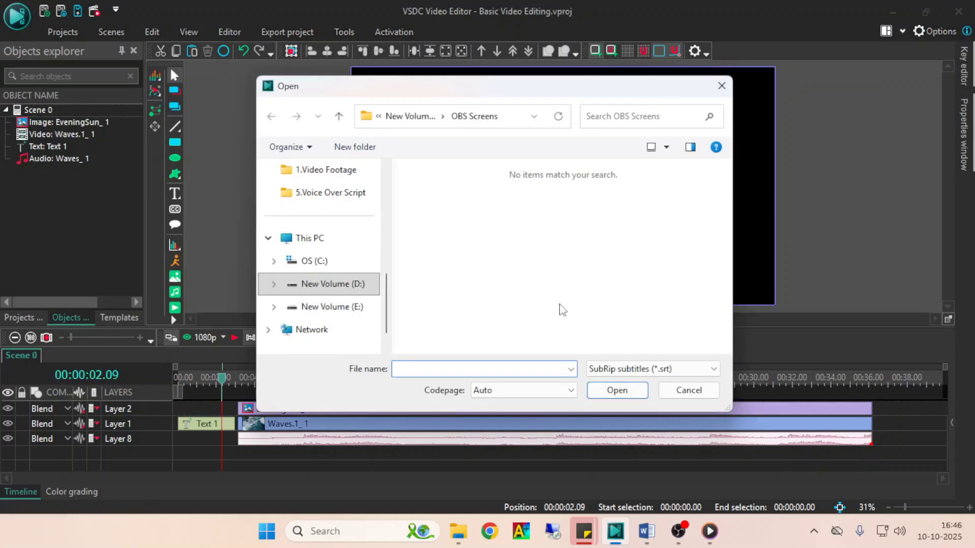
click(691, 394)
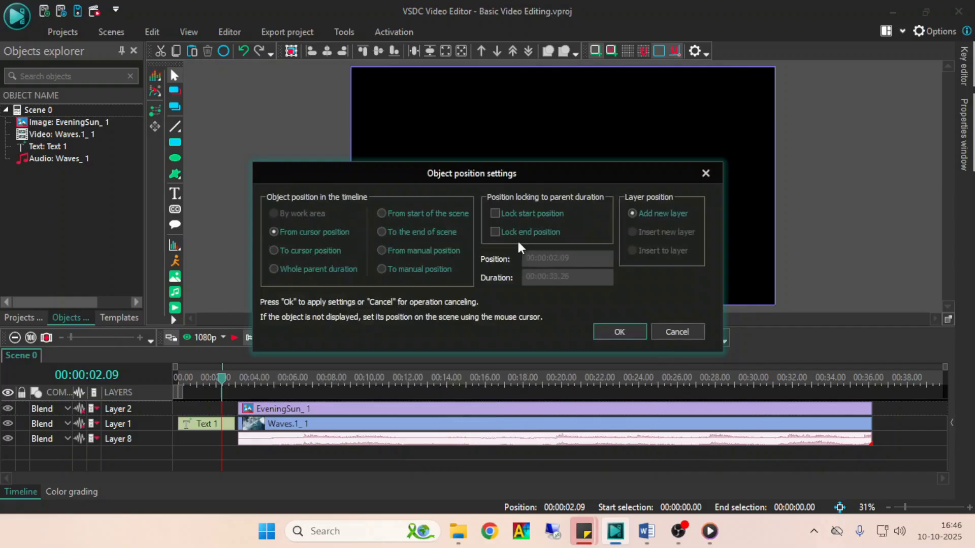
click(631, 333)
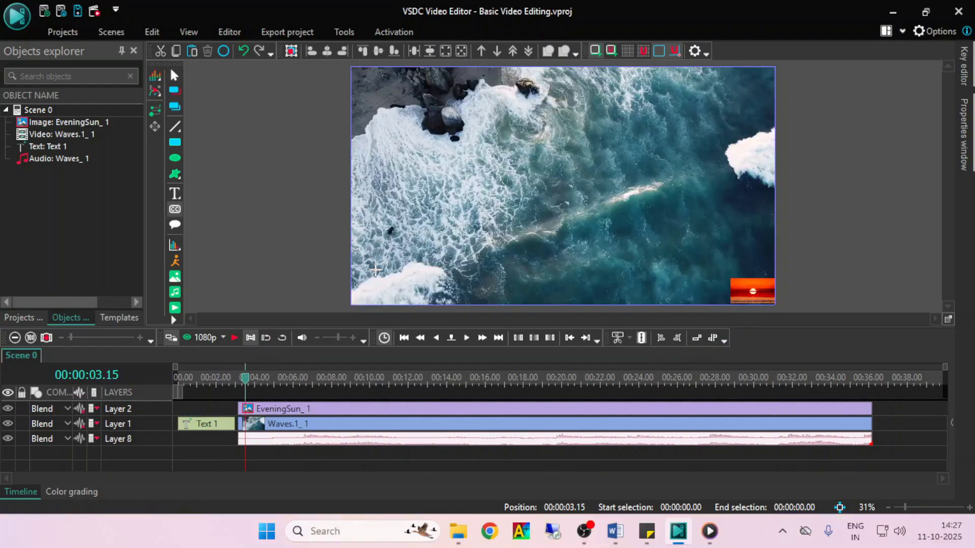
drag(375, 269, 710, 296)
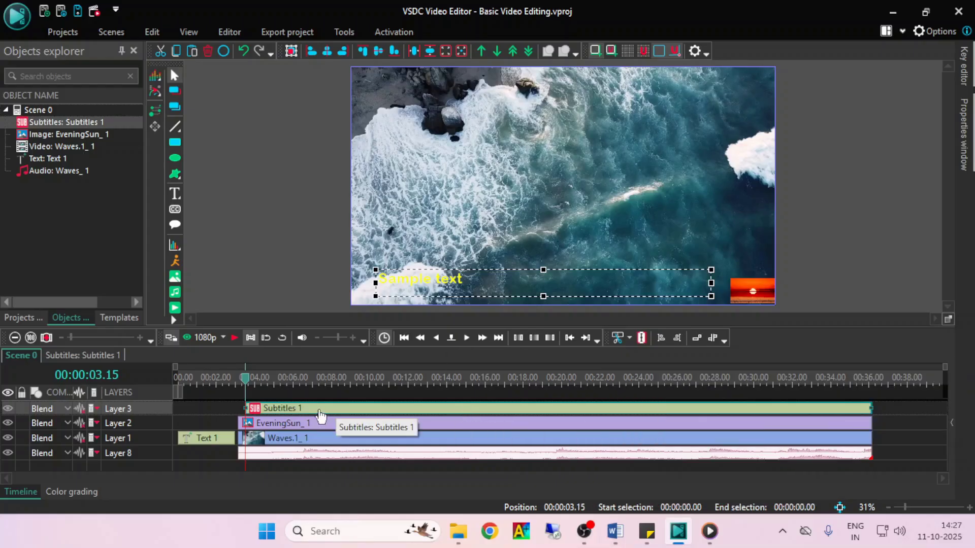
Step: Align the subtitles block with the start of the video clip at 00:00:03.02 and move its frame to about left 171, top 944
drag(247, 380, 236, 382)
drag(256, 414, 246, 414)
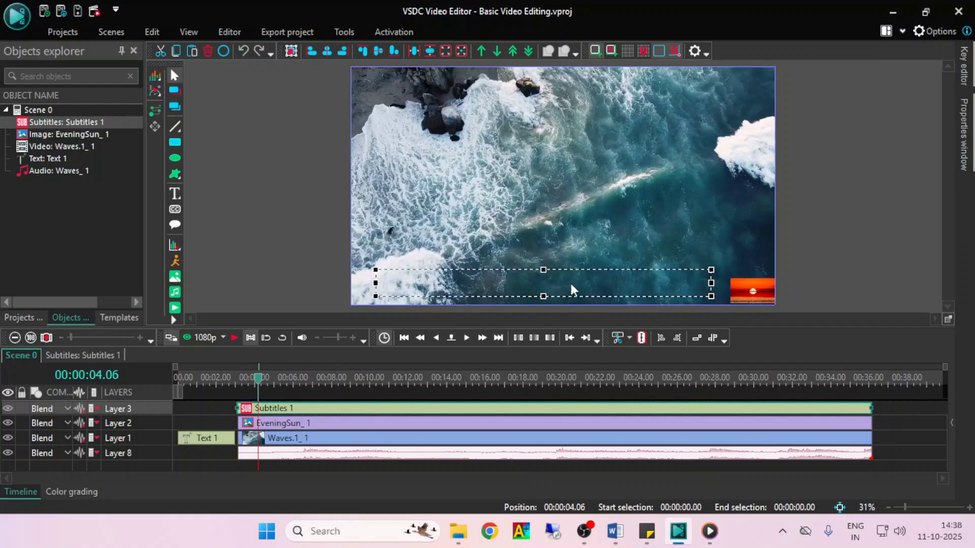
mouse_move(571, 285)
mouse_down()
mouse_move(589, 184)
mouse_move(633, 191)
mouse_move(598, 211)
mouse_move(577, 290)
mouse_move(583, 285)
mouse_up()
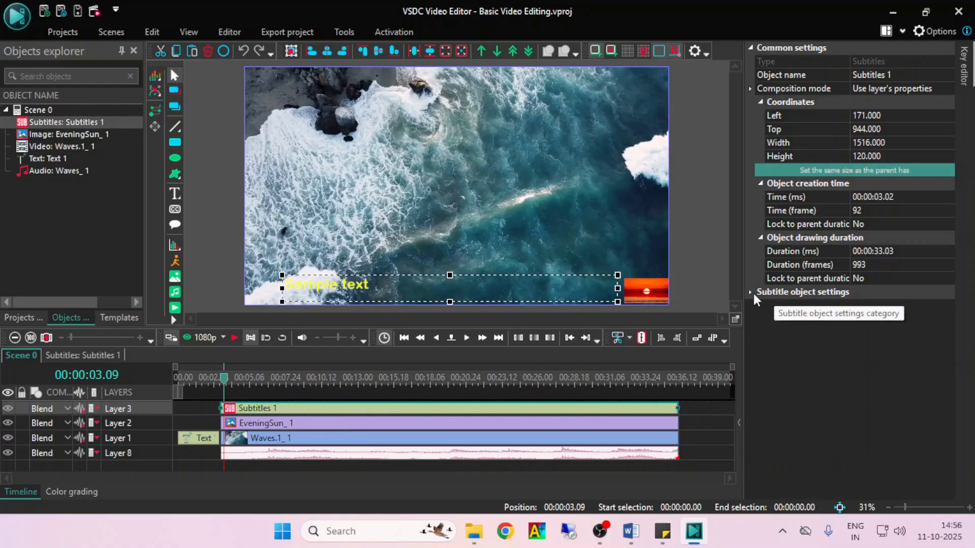
Step: Edit the subtitles object and load Waves.srt from New Volume (E:) as its content
click(754, 294)
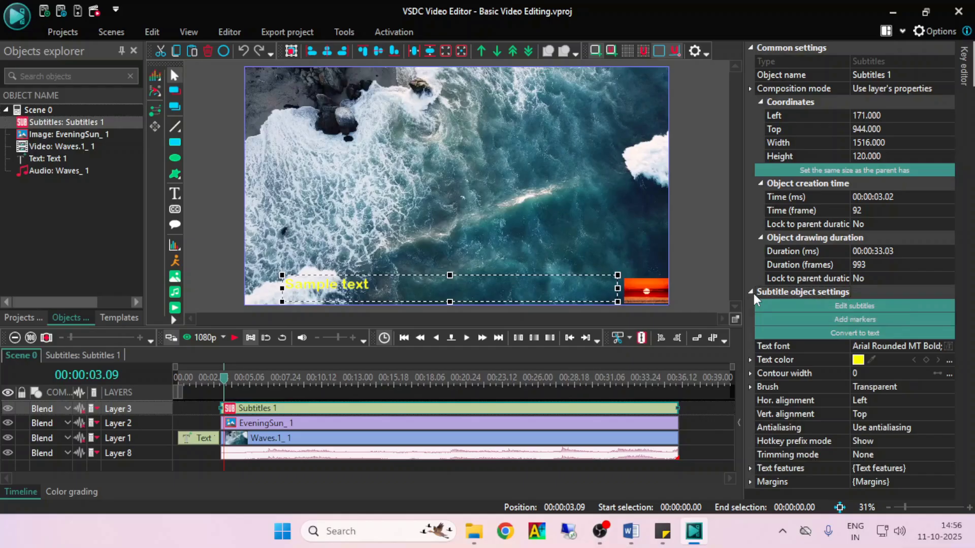
click(853, 307)
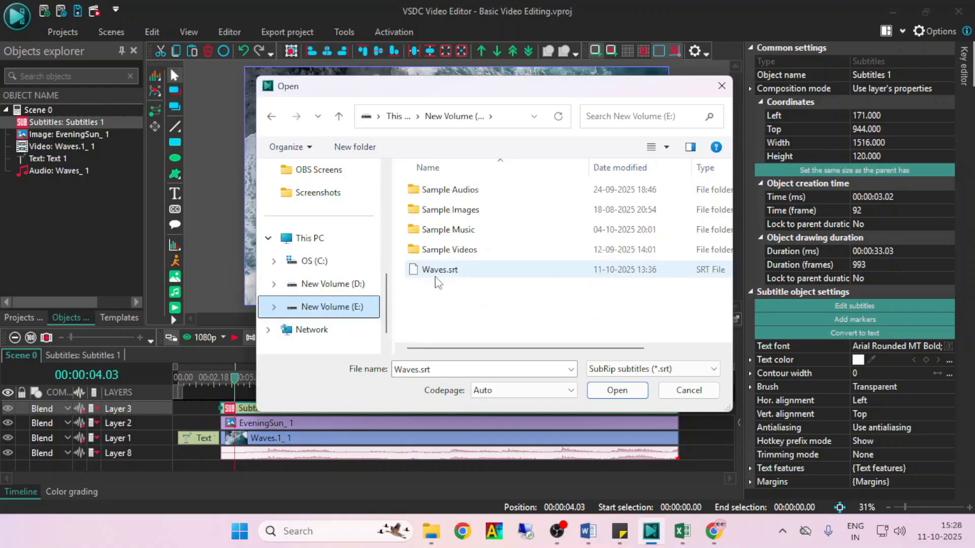
click(438, 272)
click(617, 391)
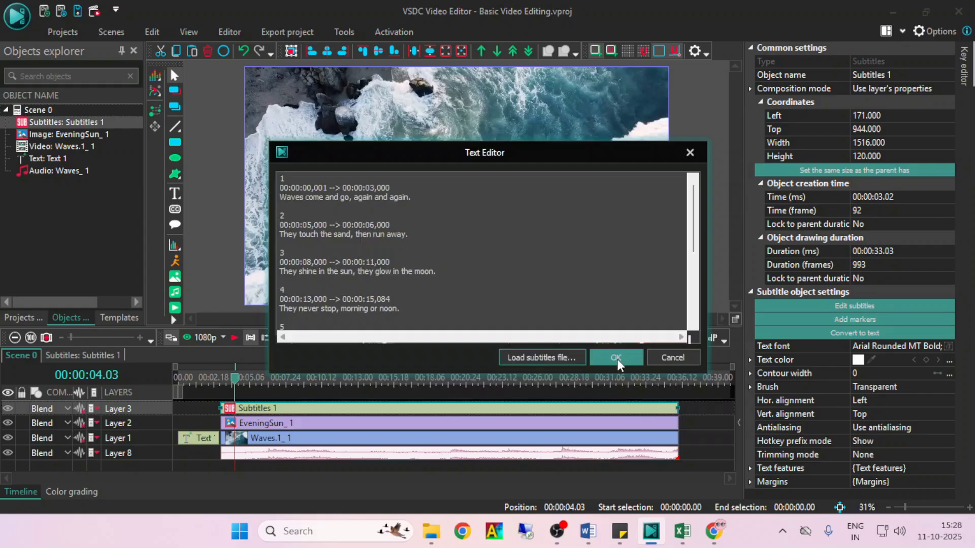
click(616, 359)
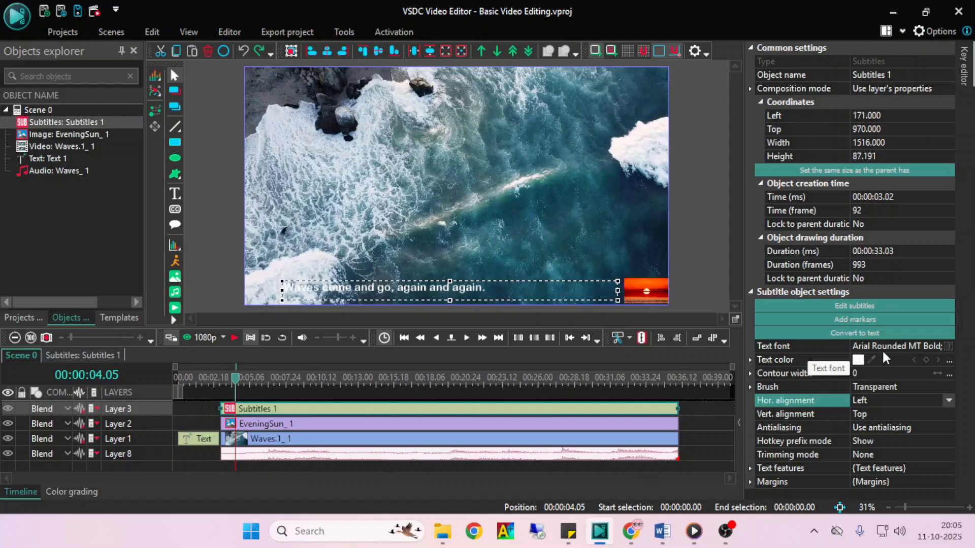
Step: Set the subtitle text color to yellow #FFFF00 and the font to Arial Rounded MT Bold, size 36
click(859, 361)
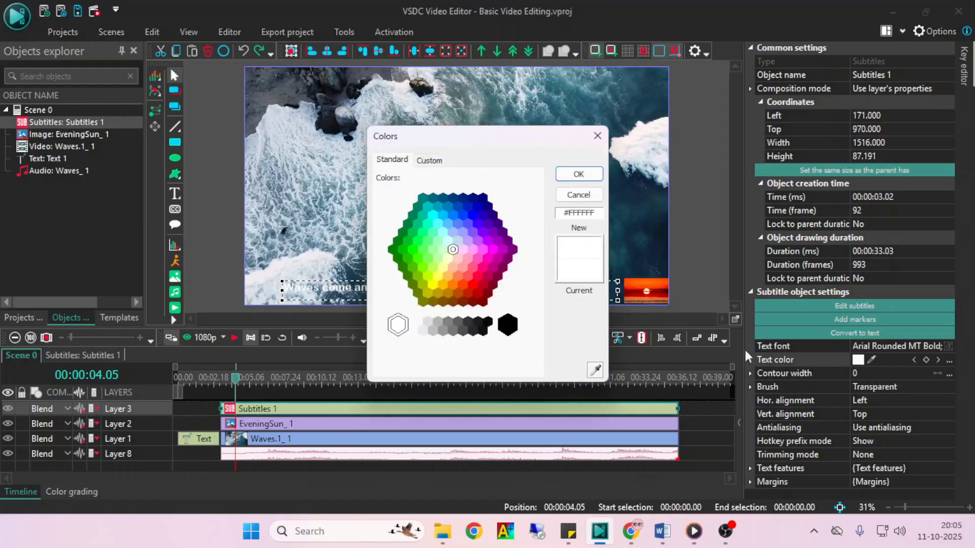
click(432, 283)
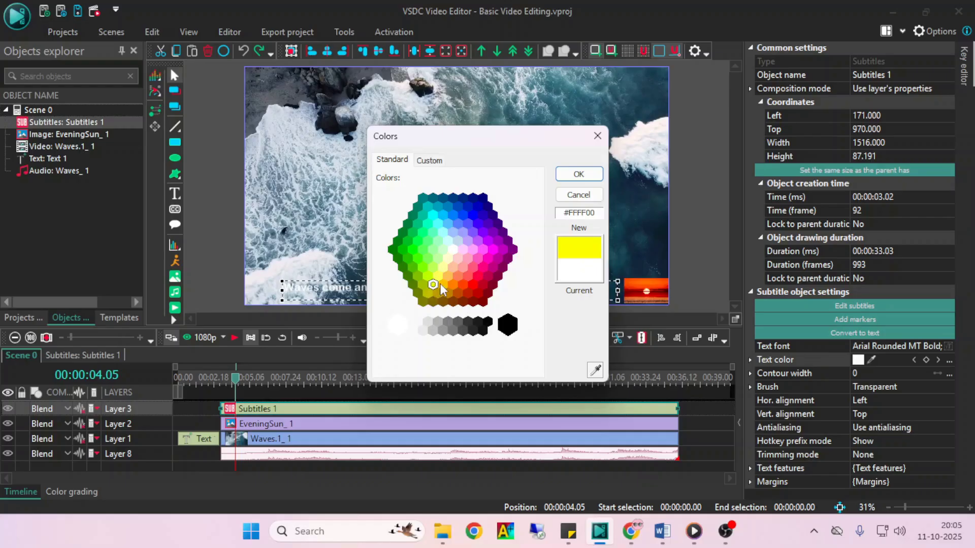
click(577, 174)
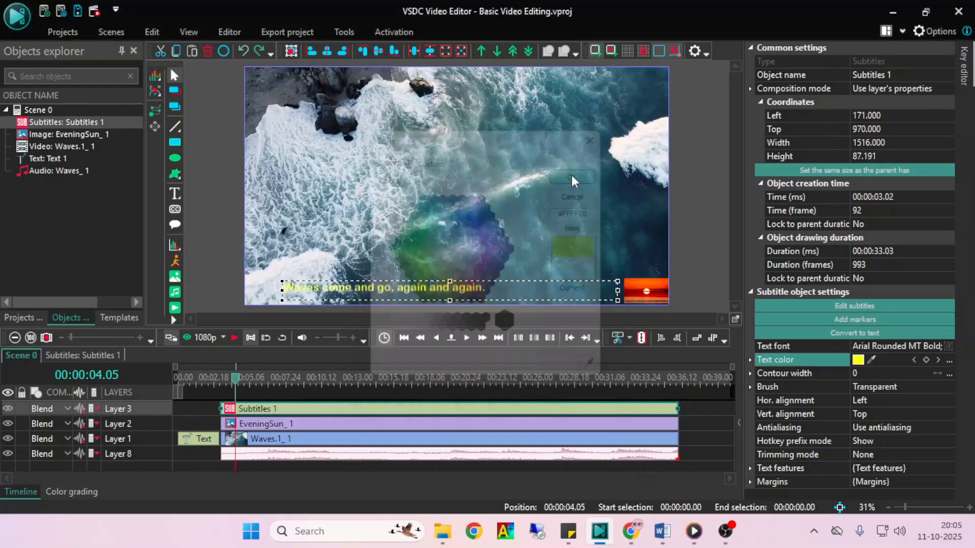
click(942, 346)
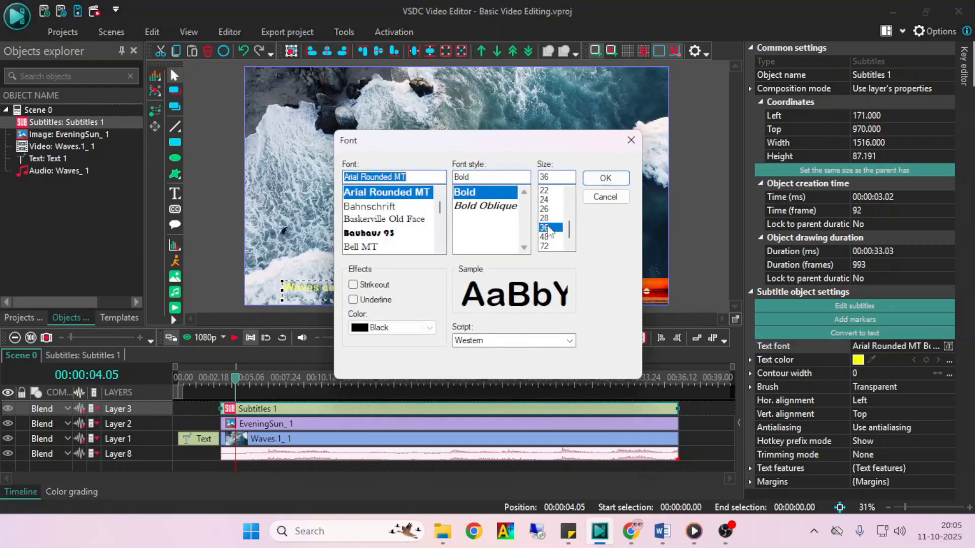
click(605, 178)
Step: Set the subtitle text's horizontal and vertical alignment to Center, and play the scene to preview it
click(899, 401)
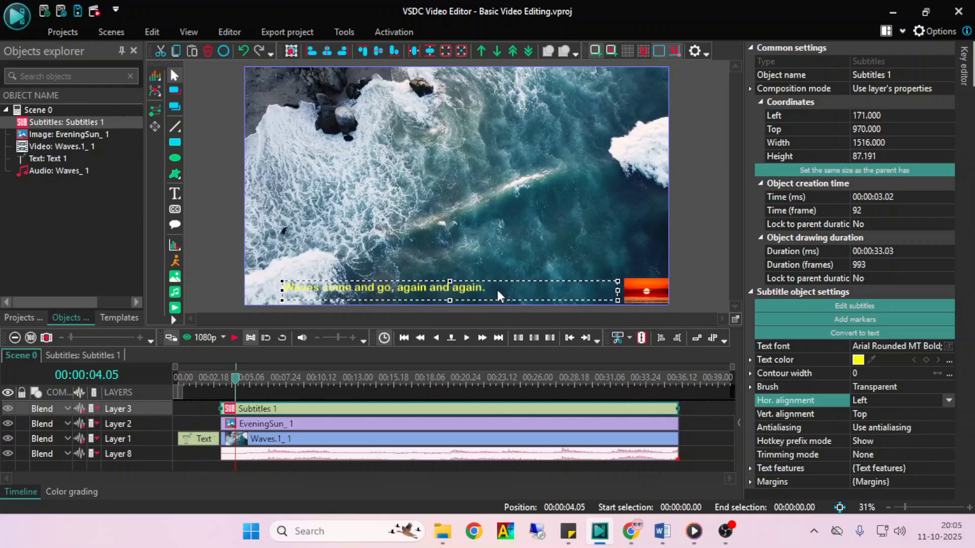
click(946, 399)
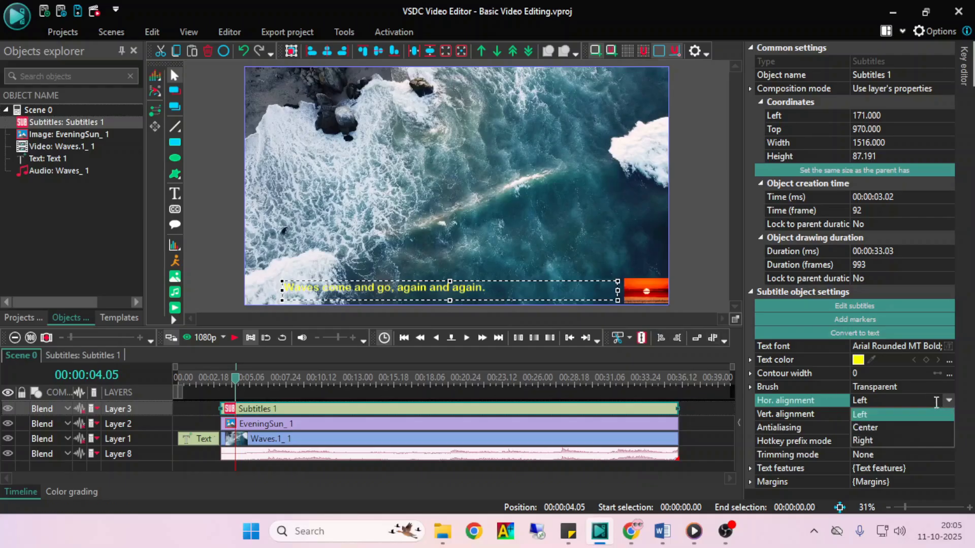
click(864, 427)
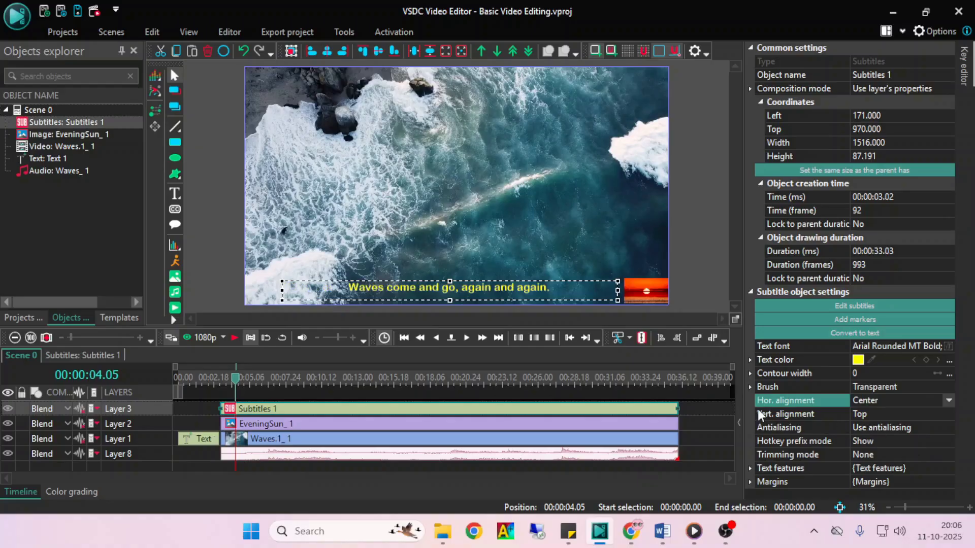
click(936, 414)
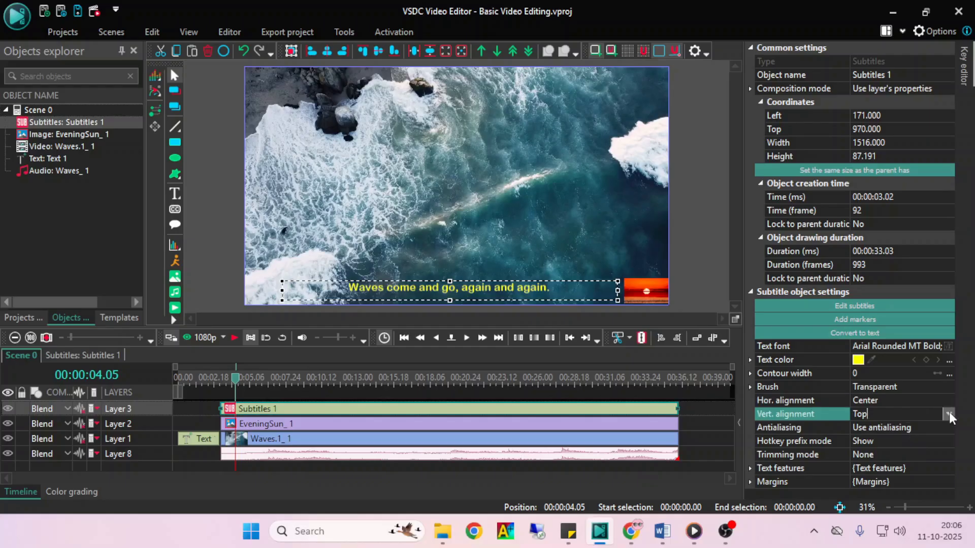
click(949, 413)
click(873, 440)
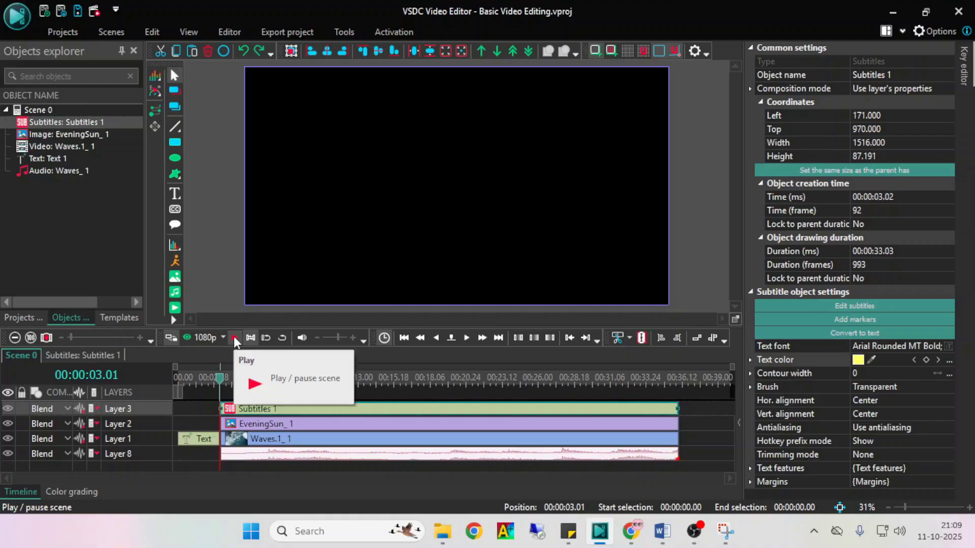
click(233, 337)
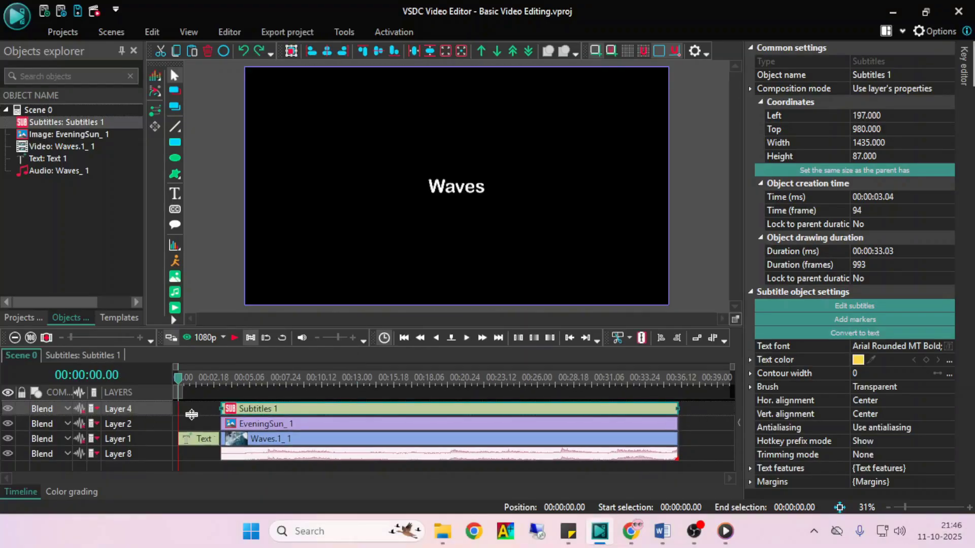
Step: Select the subtitles object on the timeline and delete it from the scene
click(192, 414)
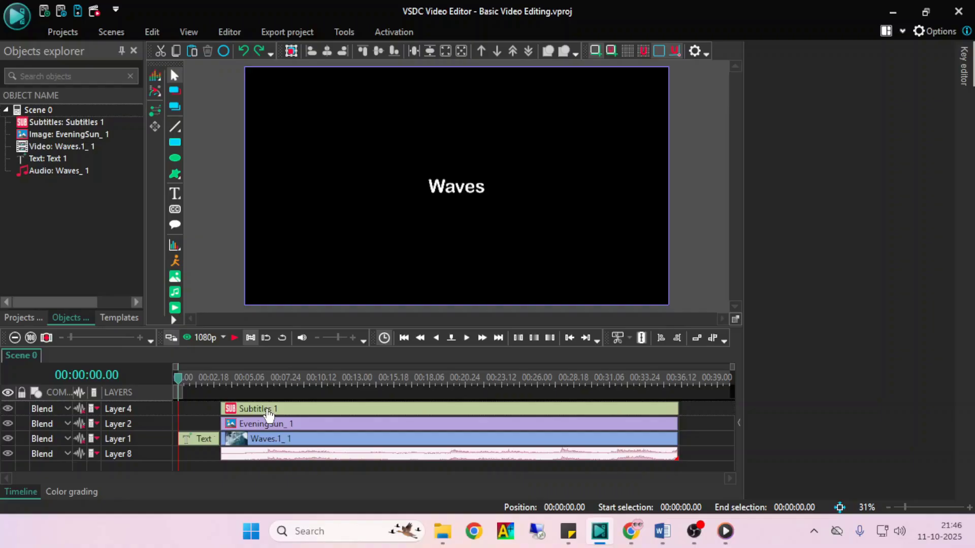
click(395, 414)
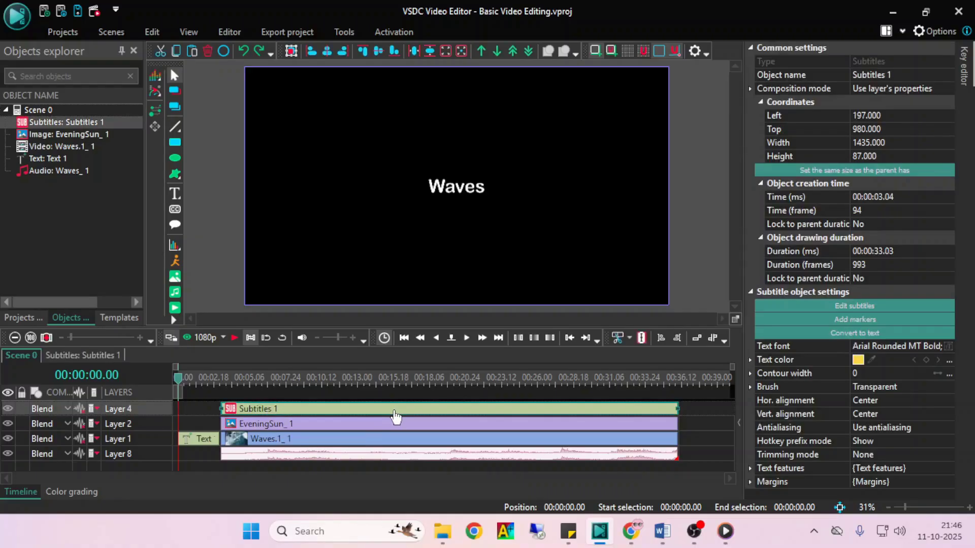
right_click(395, 418)
click(424, 74)
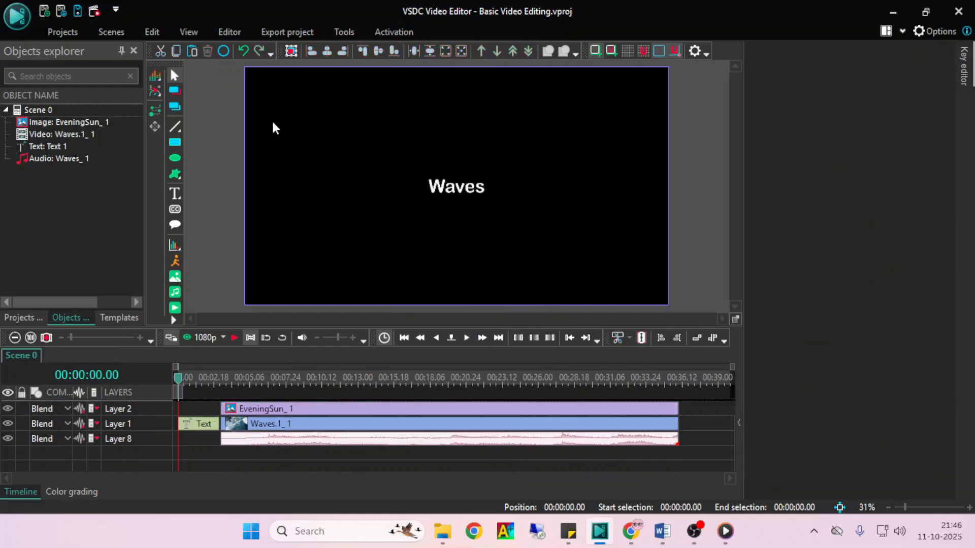
Step: Add a subtitles object without loading a file, starting from the cursor position, about 1290 by 100 near the lower edge of the frame
click(219, 30)
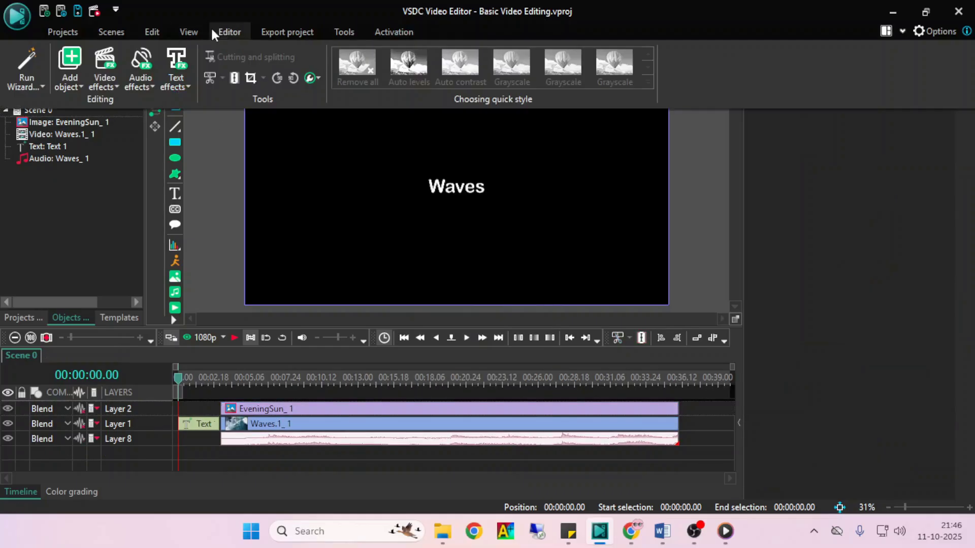
click(65, 86)
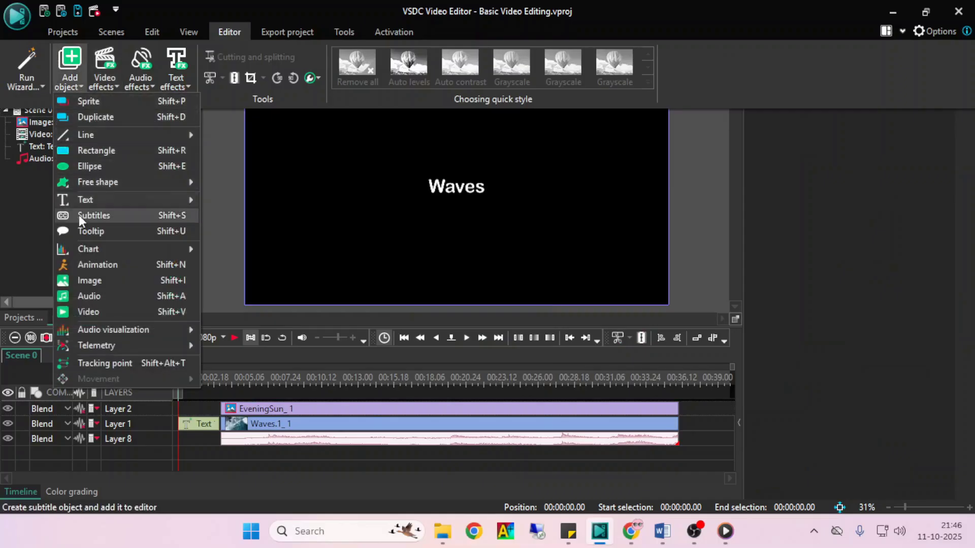
click(78, 215)
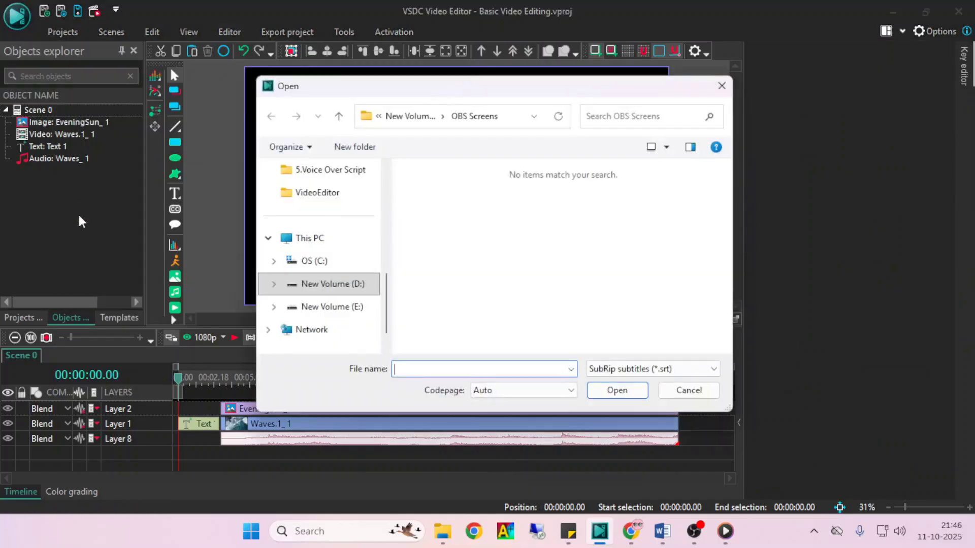
click(698, 390)
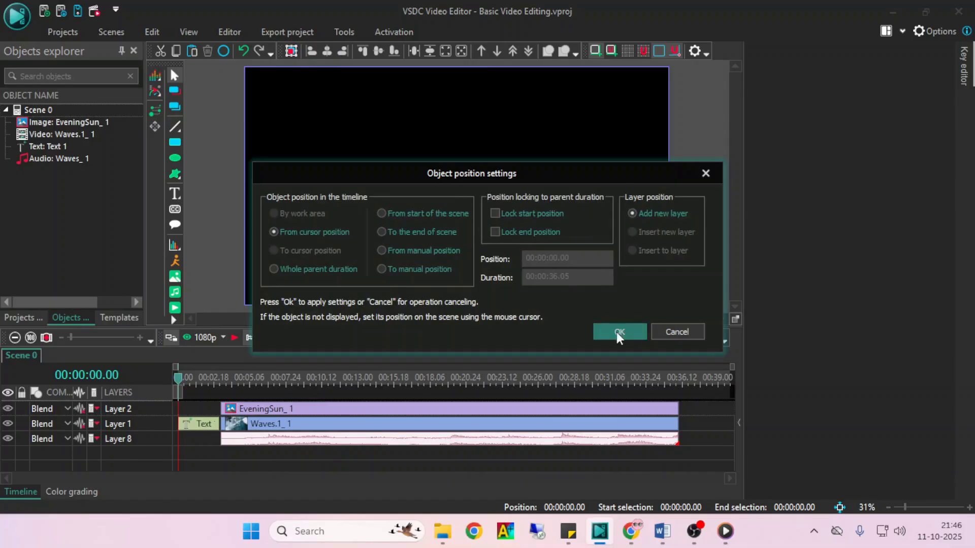
click(617, 332)
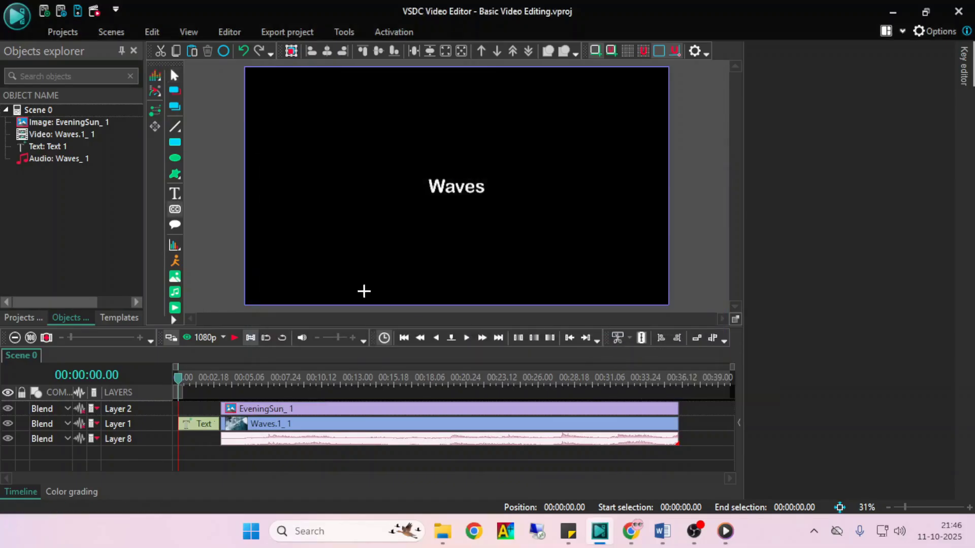
drag(278, 271, 562, 293)
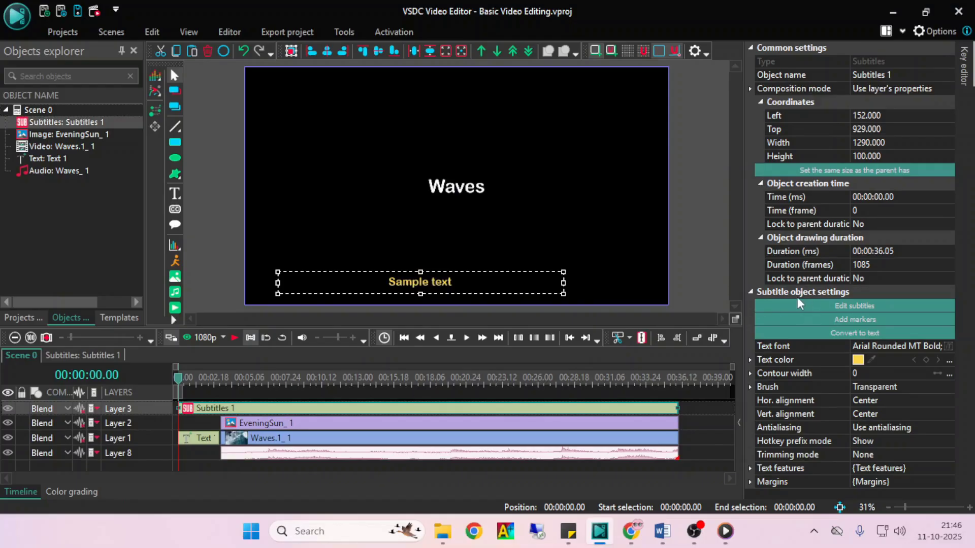
Step: Open the subtitles object's text for editing, and copy all the timed subtitle text from the Waves Word document on New Volume (E:)
click(841, 307)
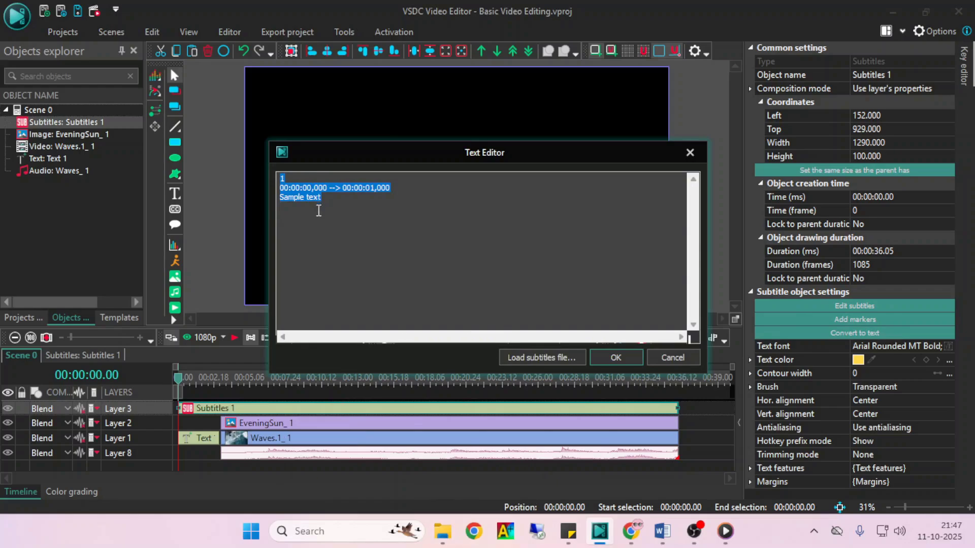
click(446, 532)
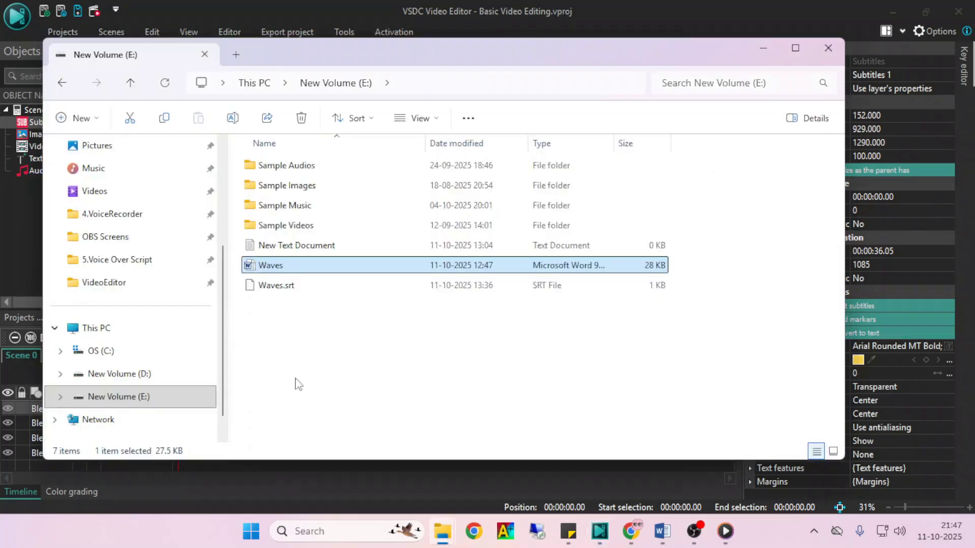
double_click(270, 266)
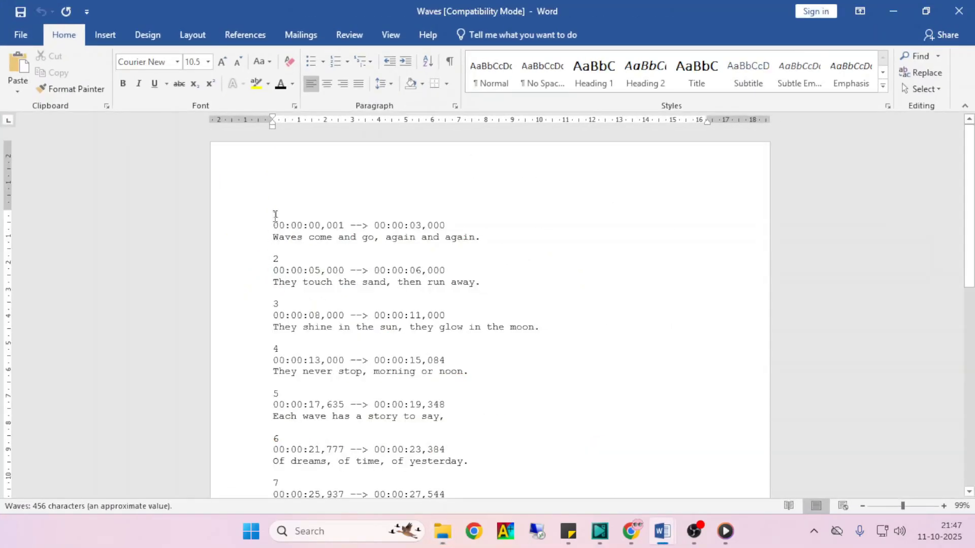
key(ctrl+a)
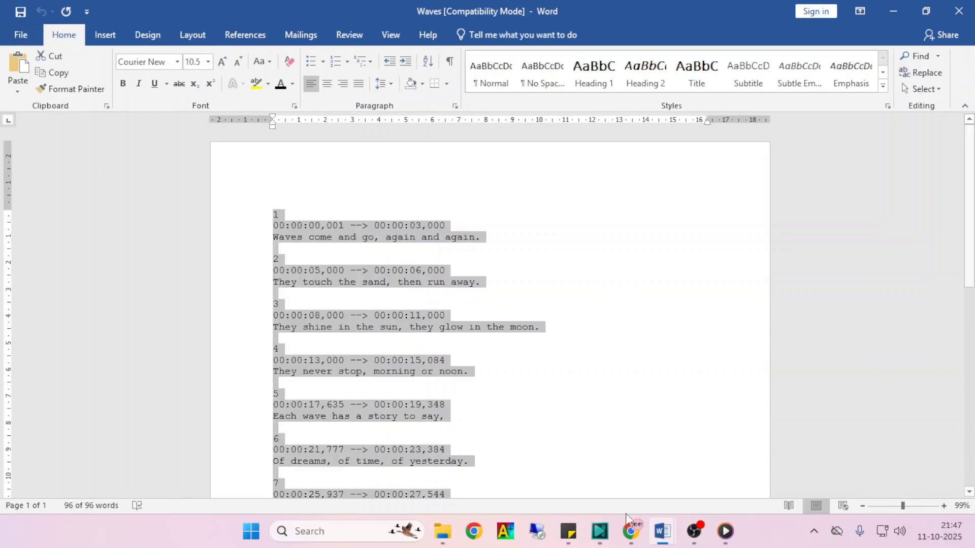
Step: Back in VSDC Video Editor, replace the sample subtitle text with the copied Waves text, apply it, and play the scene
click(599, 531)
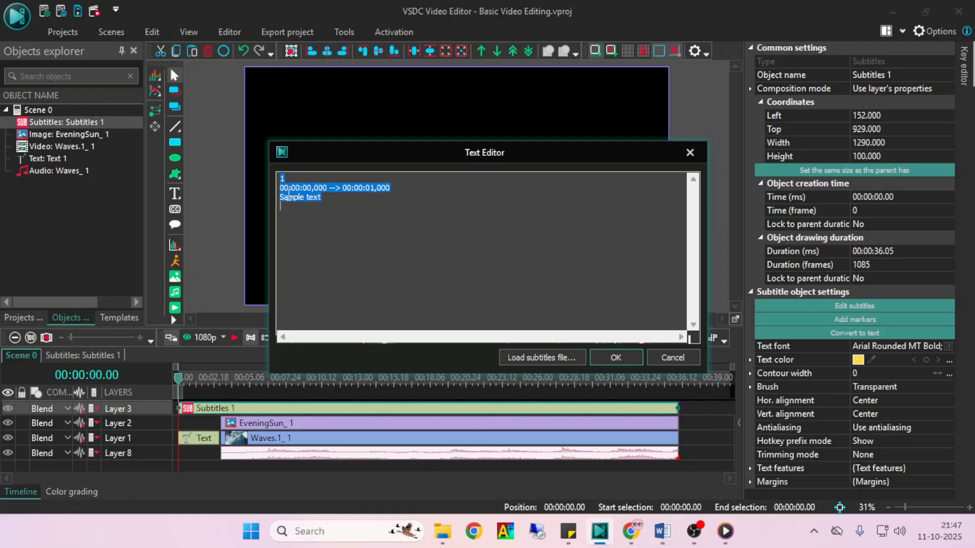
drag(281, 178, 357, 212)
key(ctrl+v)
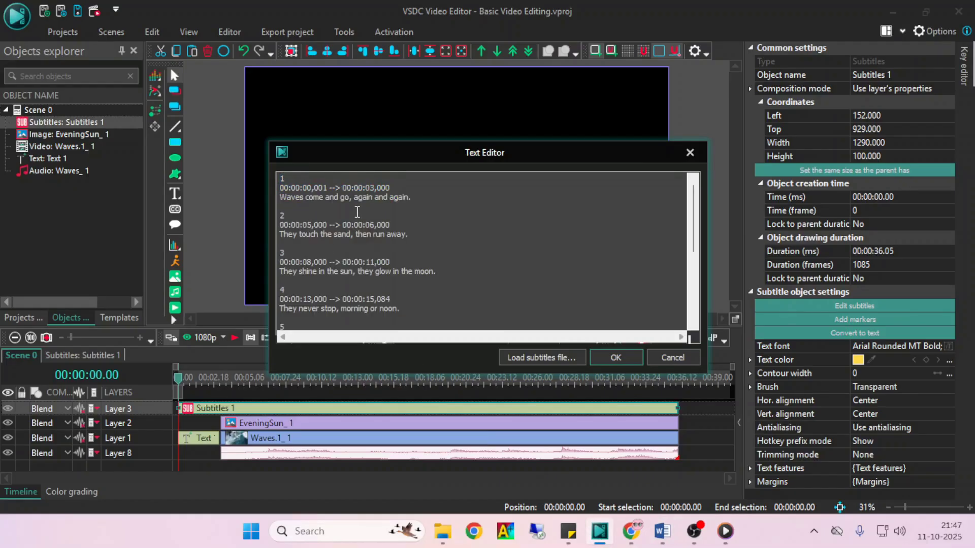
click(632, 360)
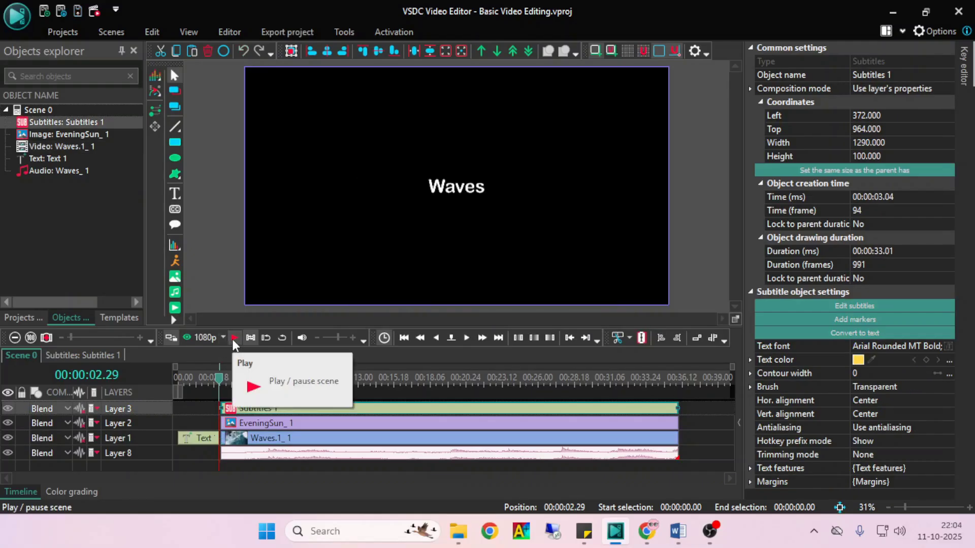
click(232, 339)
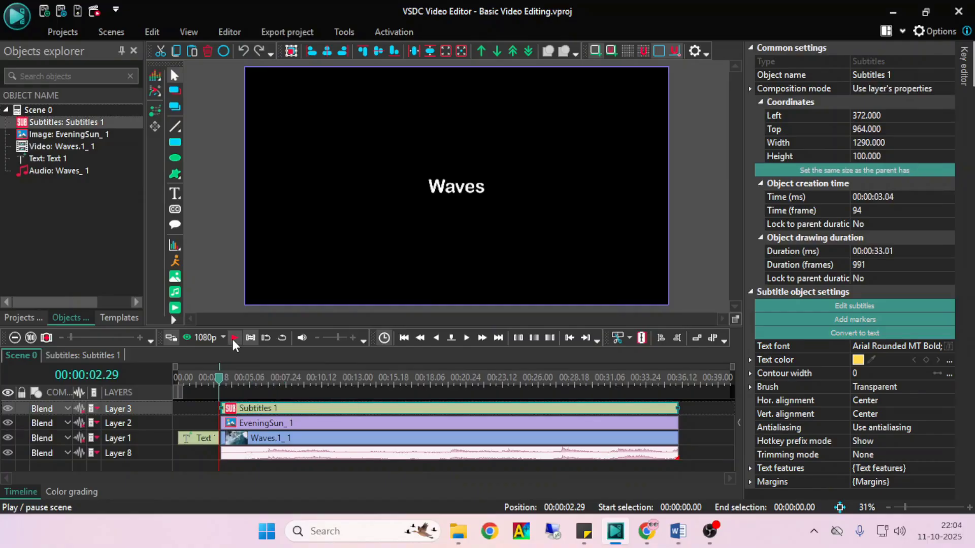